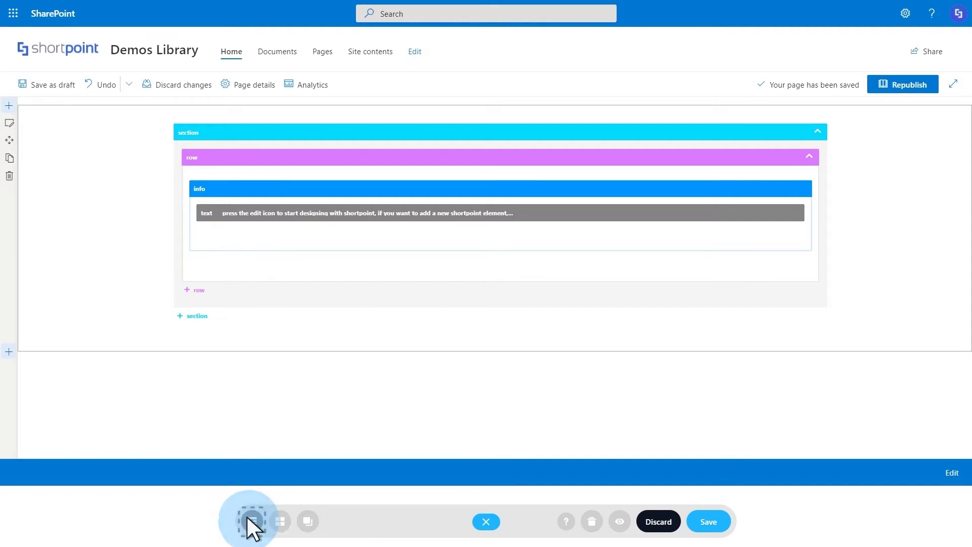
Switch the page builder to live mode, open the ShortPoint Demos Library and browse its templates and categories
left_click(249, 519)
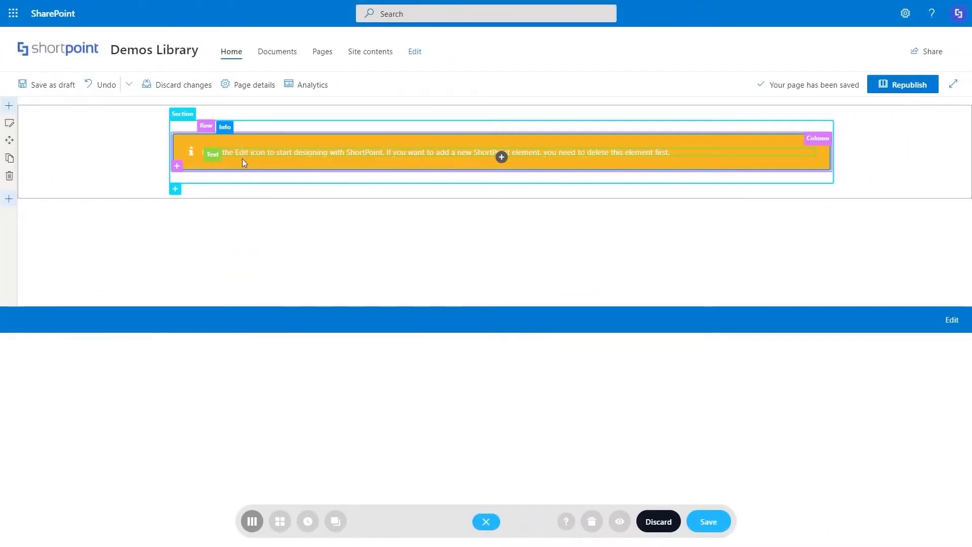
left_click(272, 516)
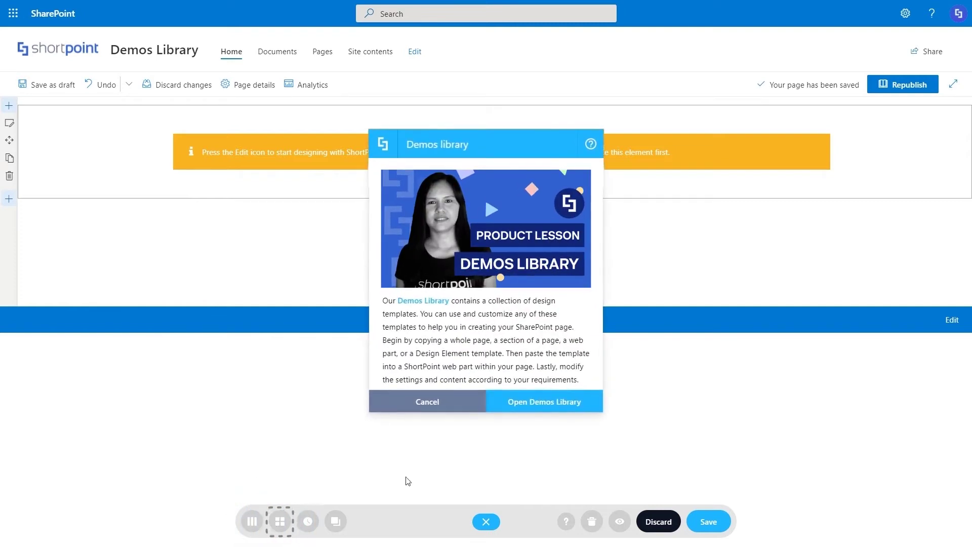
left_click(544, 413)
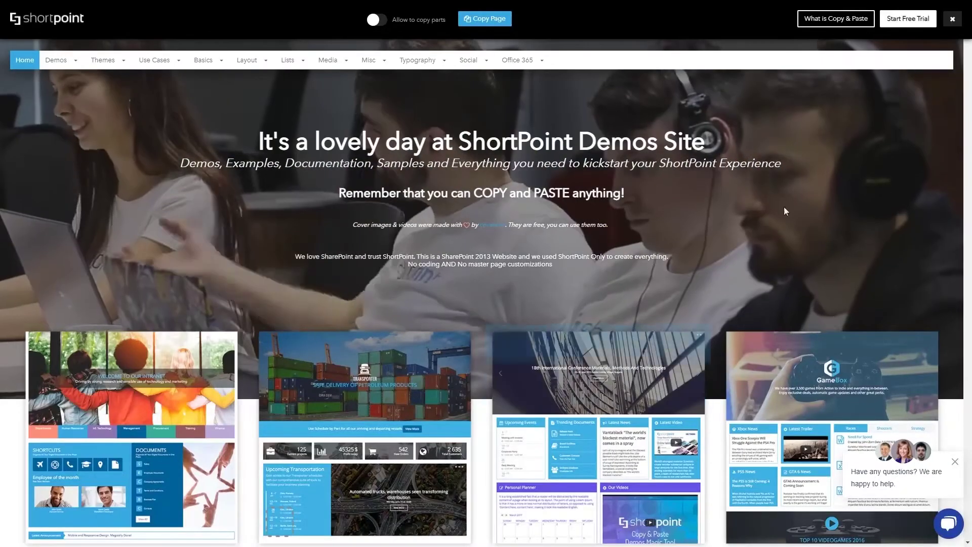
scroll(949, 101, "down", 20)
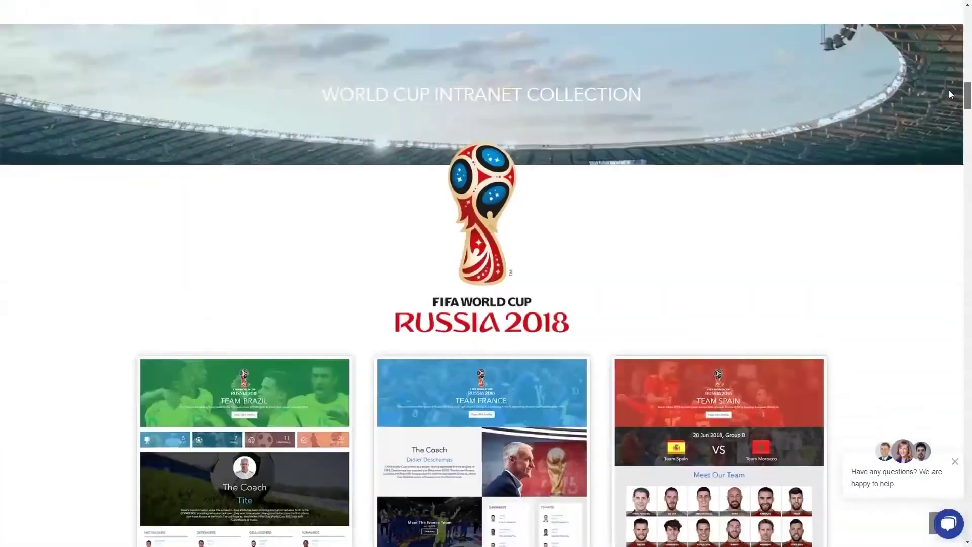
scroll(949, 107, "up", 20)
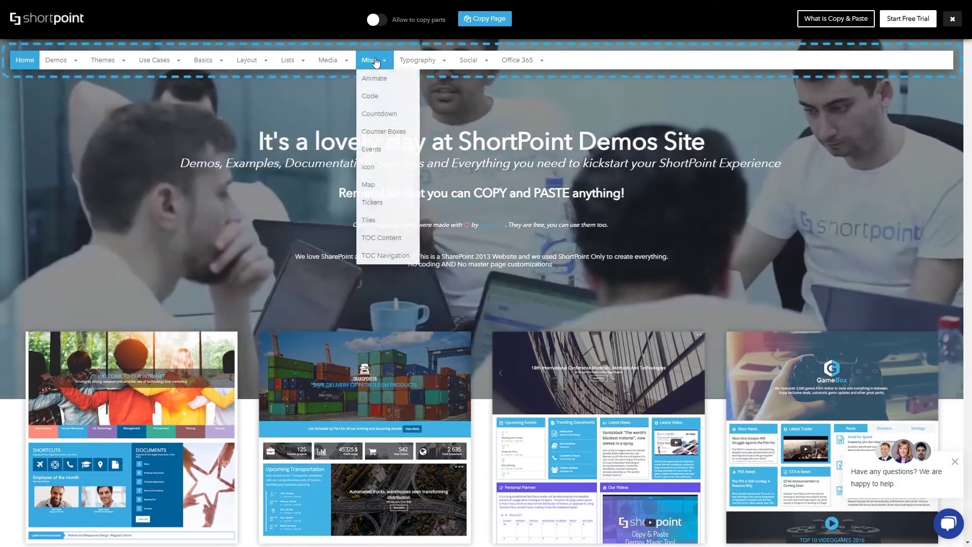
mouse_move(423, 57)
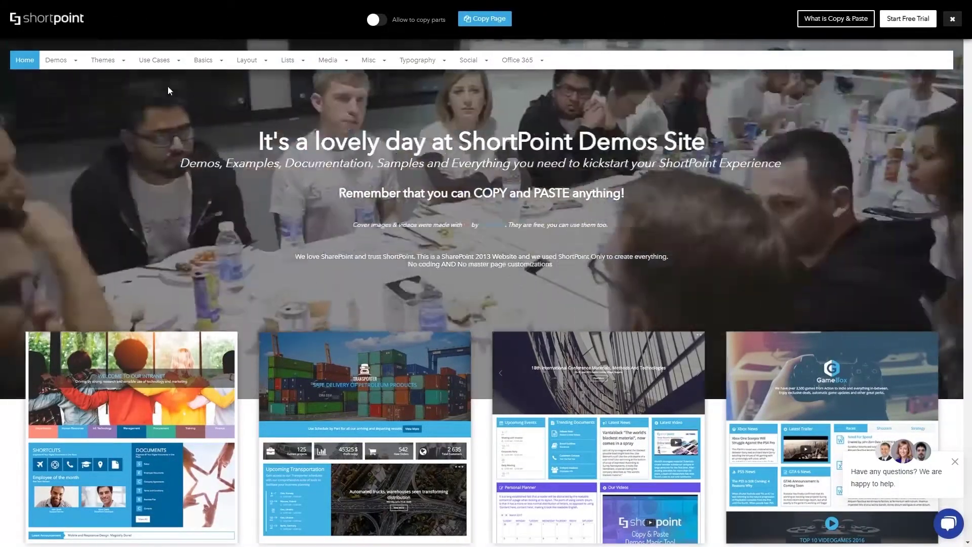
Open the Education 2 use case template and copy the entire page
mouse_move(157, 60)
mouse_move(154, 131)
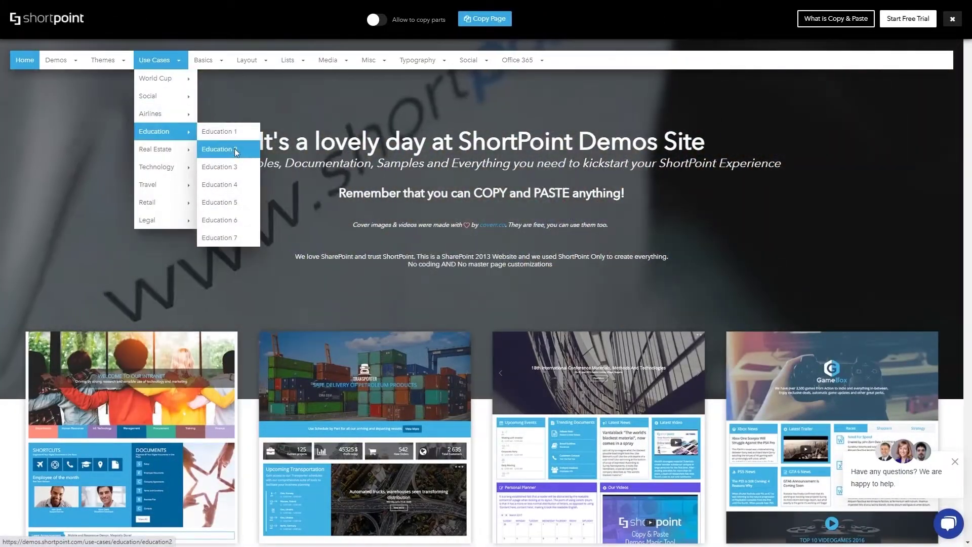
left_click(233, 150)
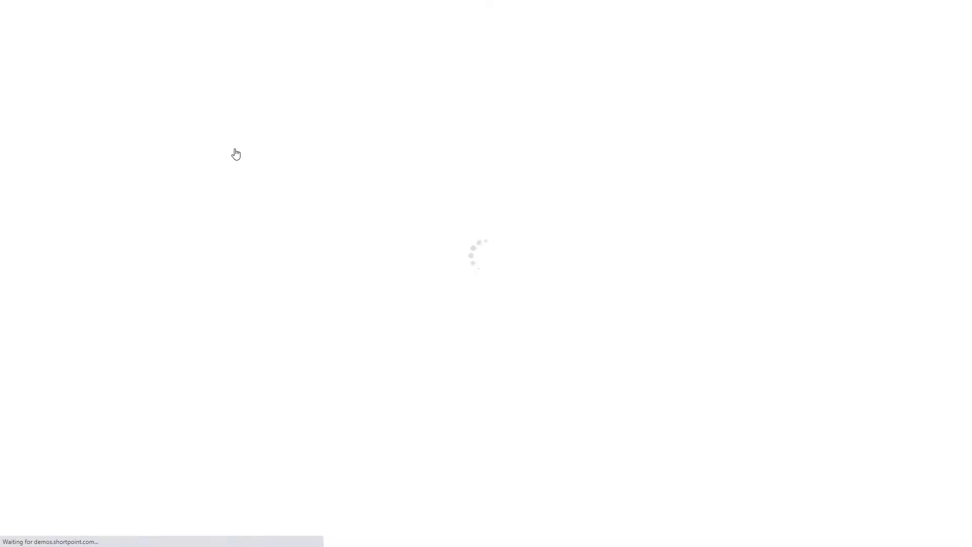
scroll(815, 156, "down", 5)
scroll(815, 156, "up", 5)
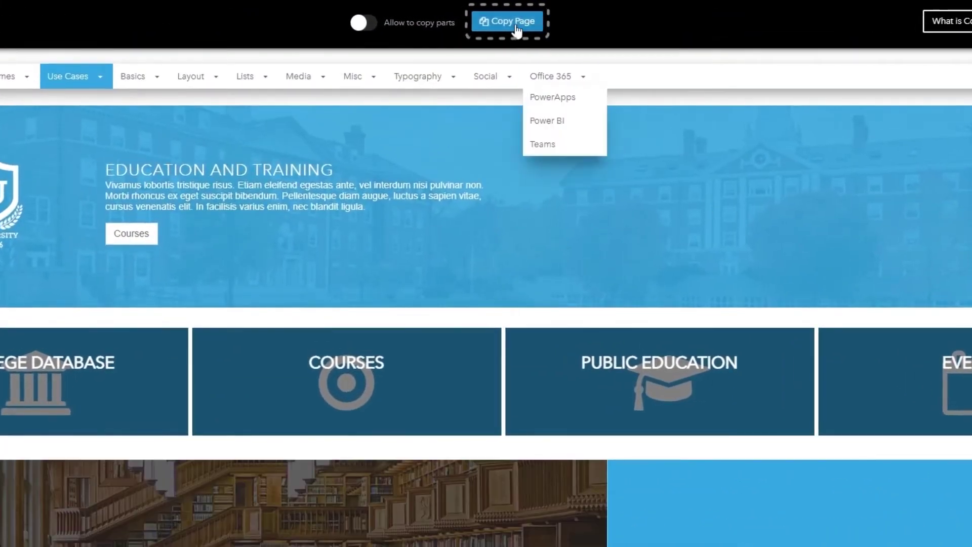
left_click(500, 18)
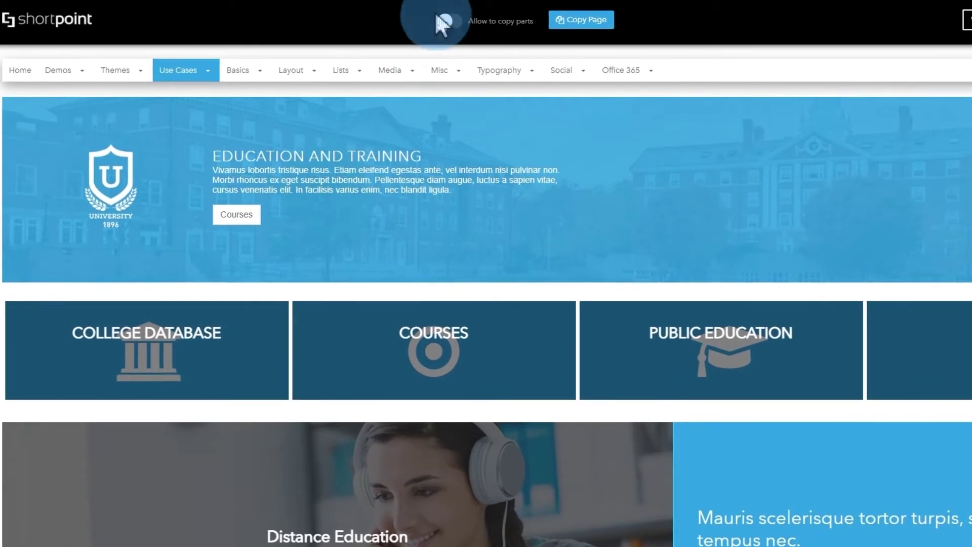
Allow copying of parts and copy the row of tiles containing College Database, Courses, Public Education and Events
left_click(440, 21)
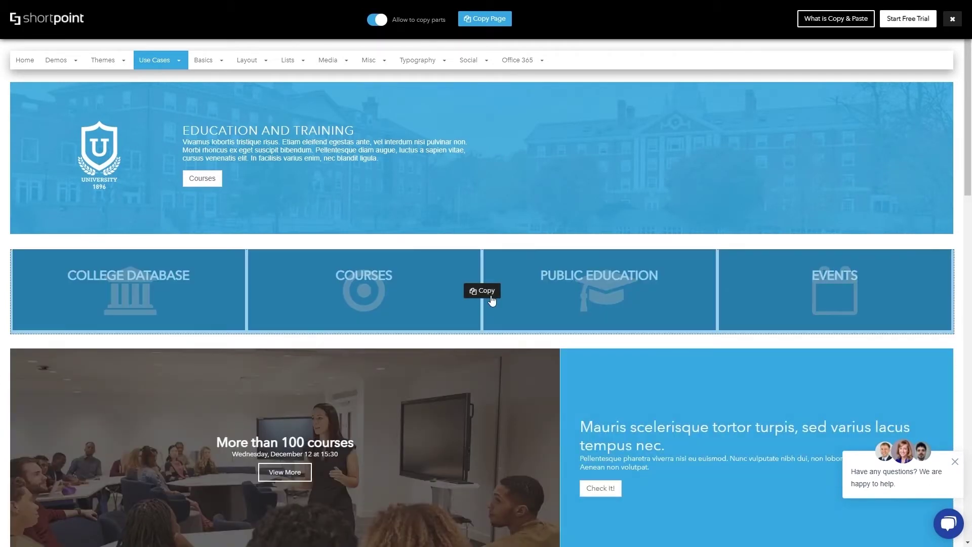
left_click(491, 298)
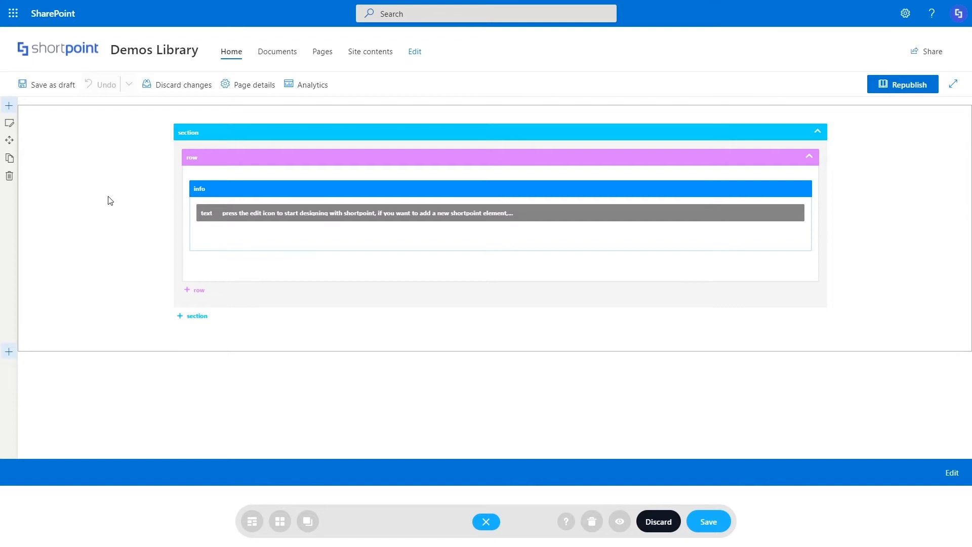
Paste the copied Education 2 page after the existing section in the SharePoint page
mouse_move(208, 142)
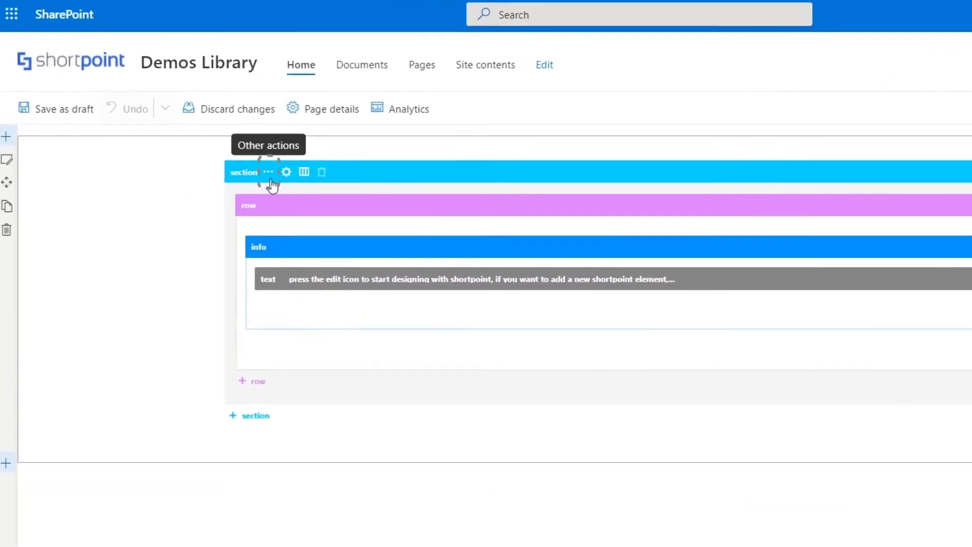
left_click(268, 173)
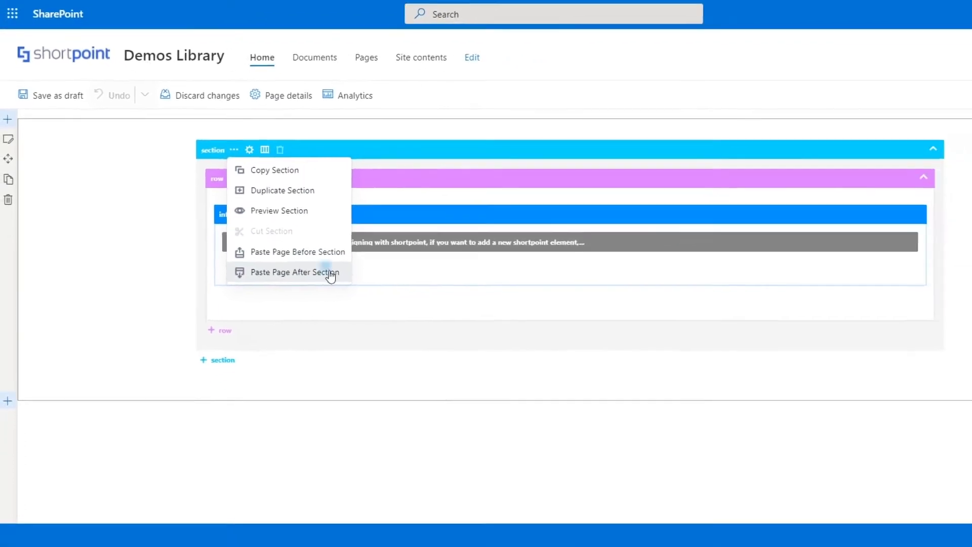
left_click(329, 273)
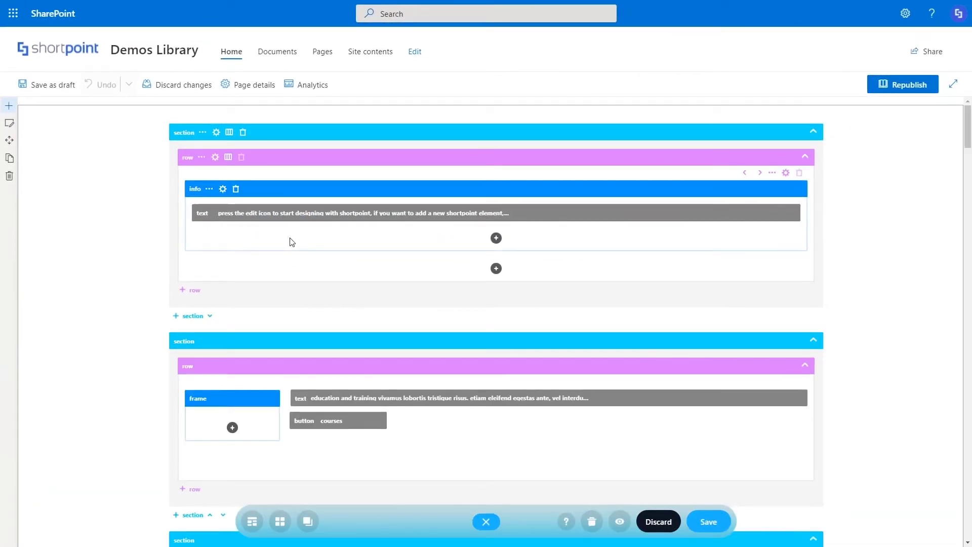
mouse_move(968, 136)
left_mouse_down()
mouse_move(968, 197)
mouse_move(969, 132)
left_mouse_up()
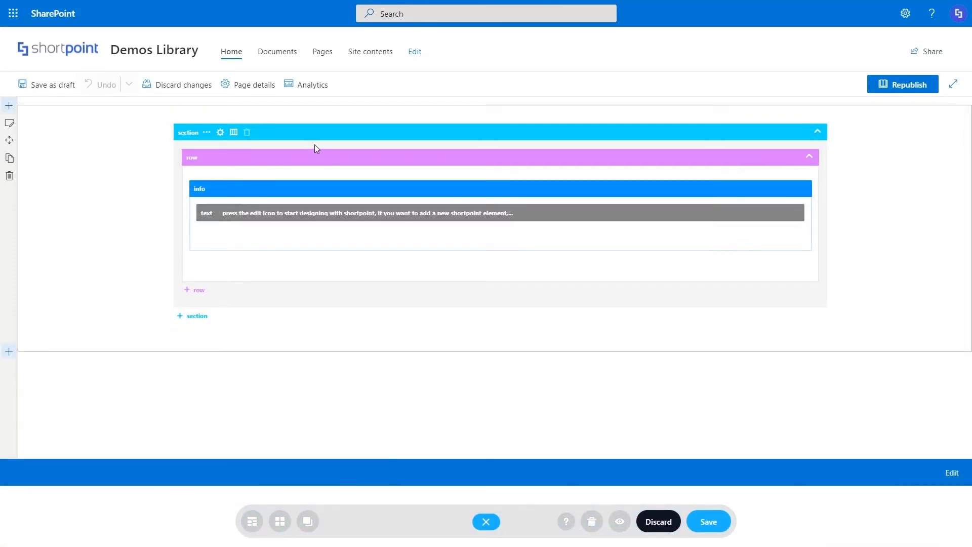
Paste the copied page once more below the section with the info message and preview the whole page
right_click(315, 147)
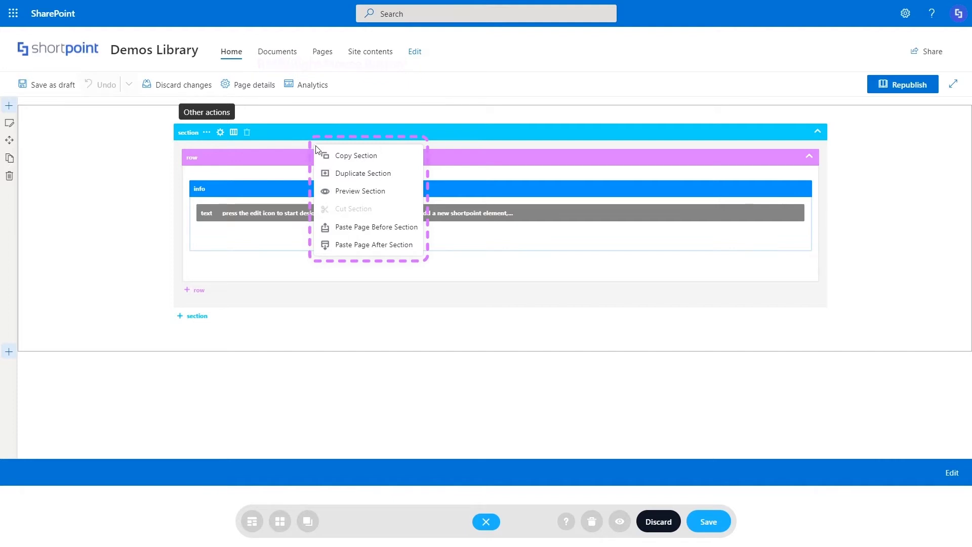
left_click(393, 252)
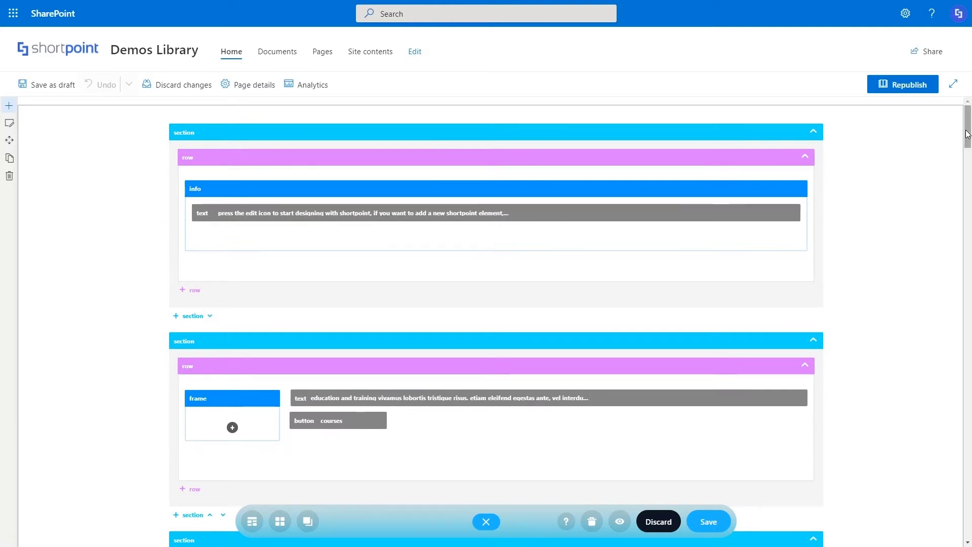
mouse_move(967, 134)
left_mouse_down()
mouse_move(968, 236)
mouse_move(969, 133)
left_mouse_up()
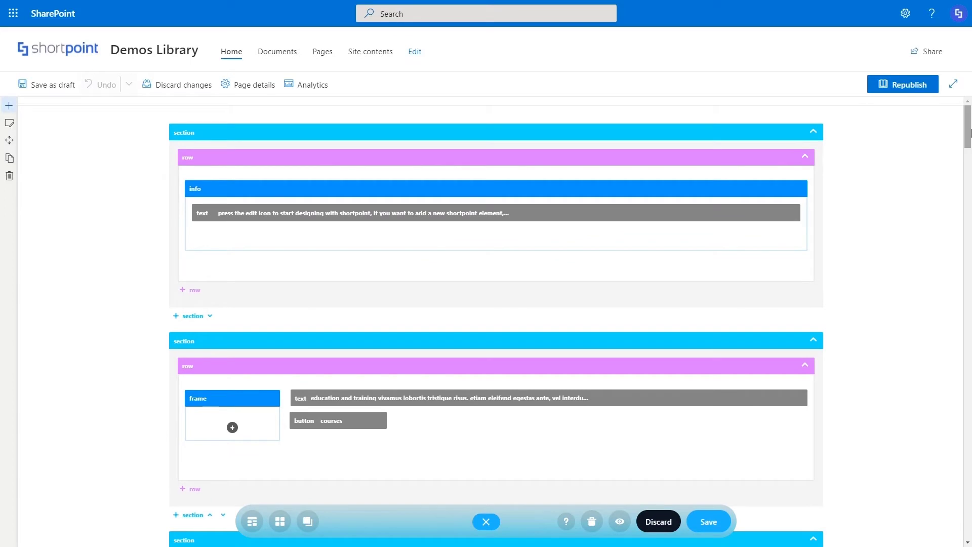
left_click(619, 521)
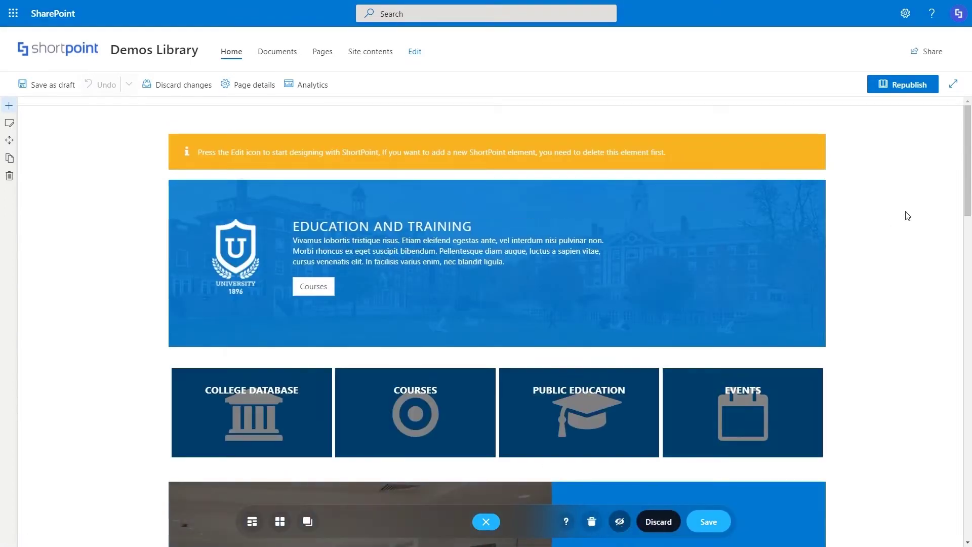
mouse_move(968, 167)
left_mouse_down()
mouse_move(967, 368)
mouse_move(970, 167)
left_mouse_up()
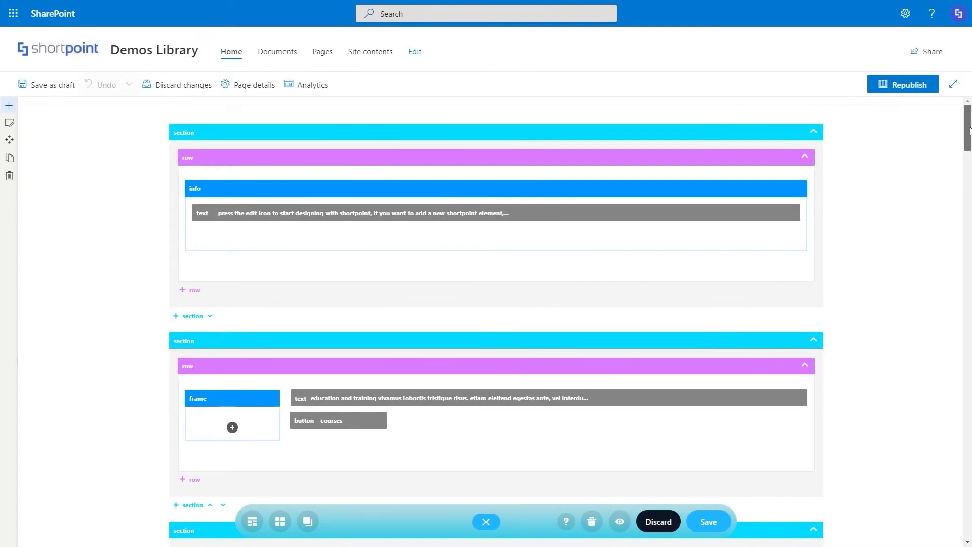
Open the slideshow element's settings and examine its slider, items, connection, visibility and custom CSS options
left_click_drag(969, 131, 968, 209)
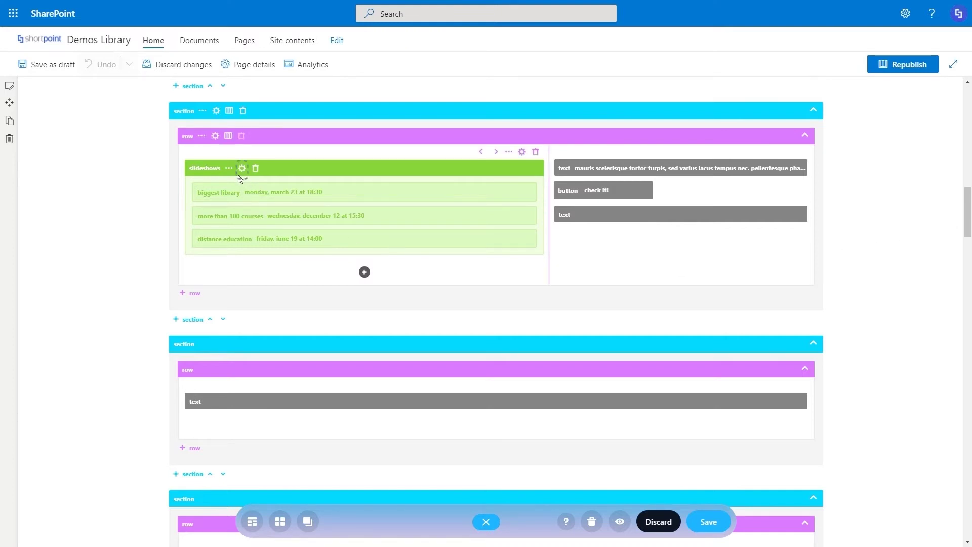
left_click(242, 169)
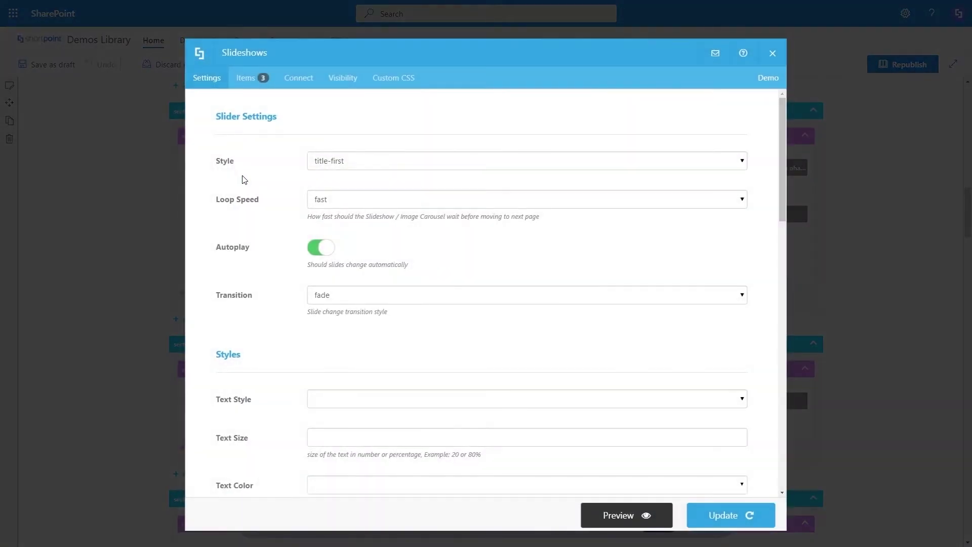
left_click(248, 80)
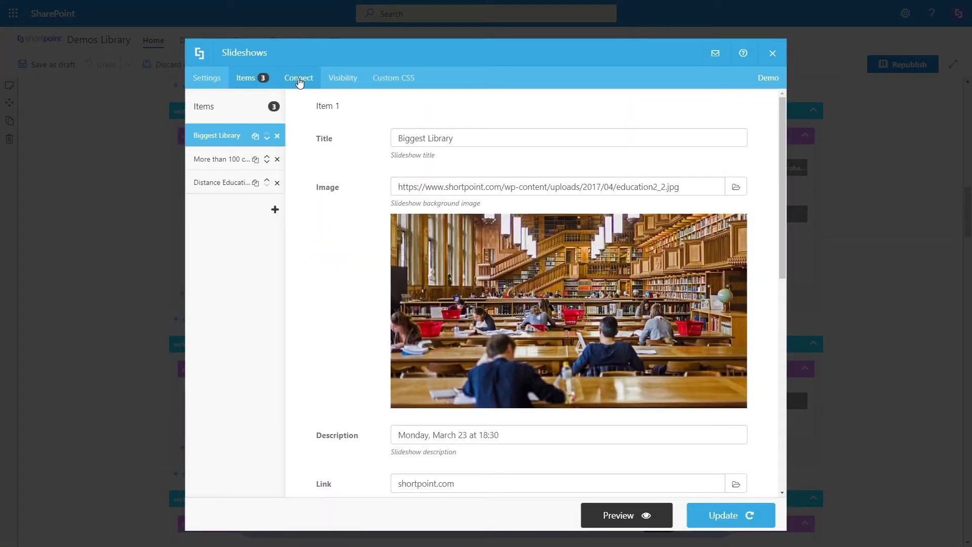
left_click(299, 81)
left_click(345, 81)
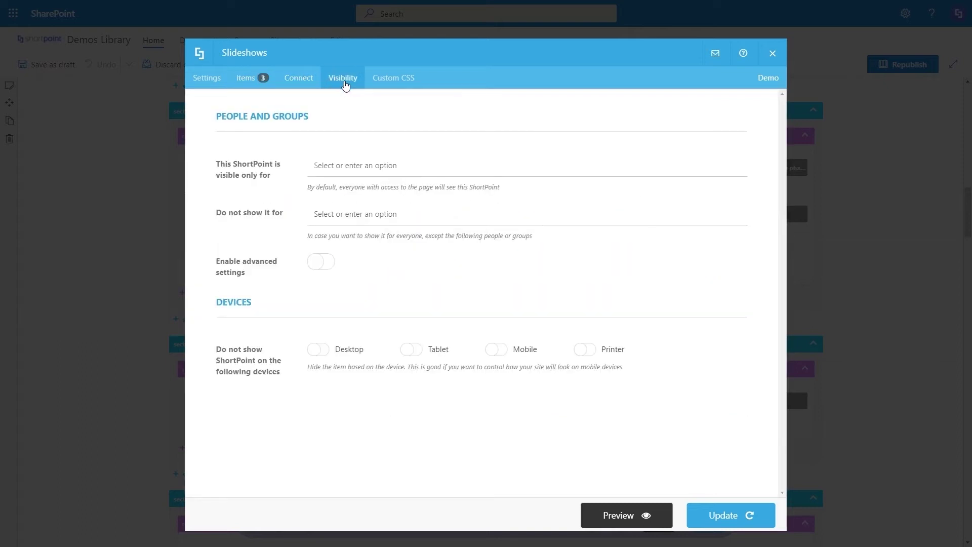
left_click(389, 84)
left_click(207, 81)
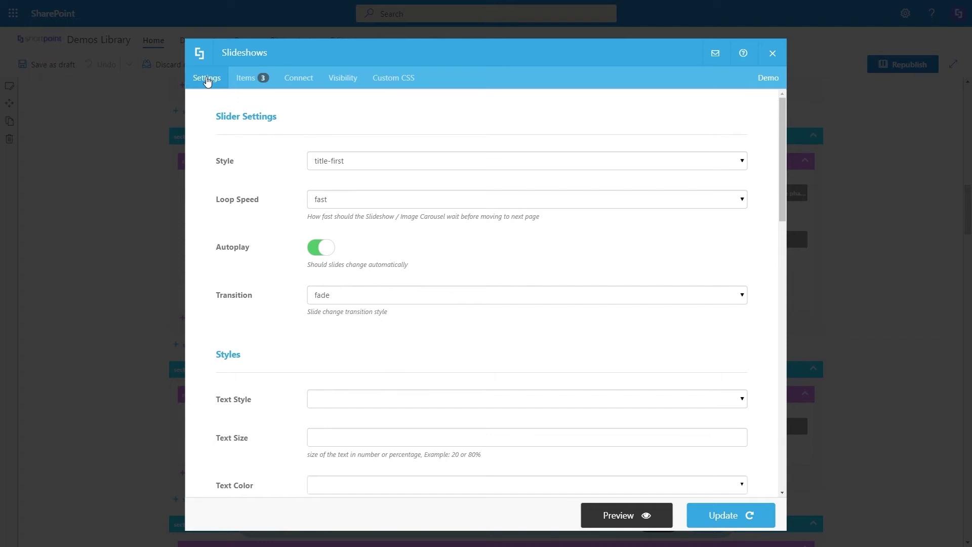
Set the title of the slideshow's first item to "Welcome Our New Company CFO"
left_click(246, 80)
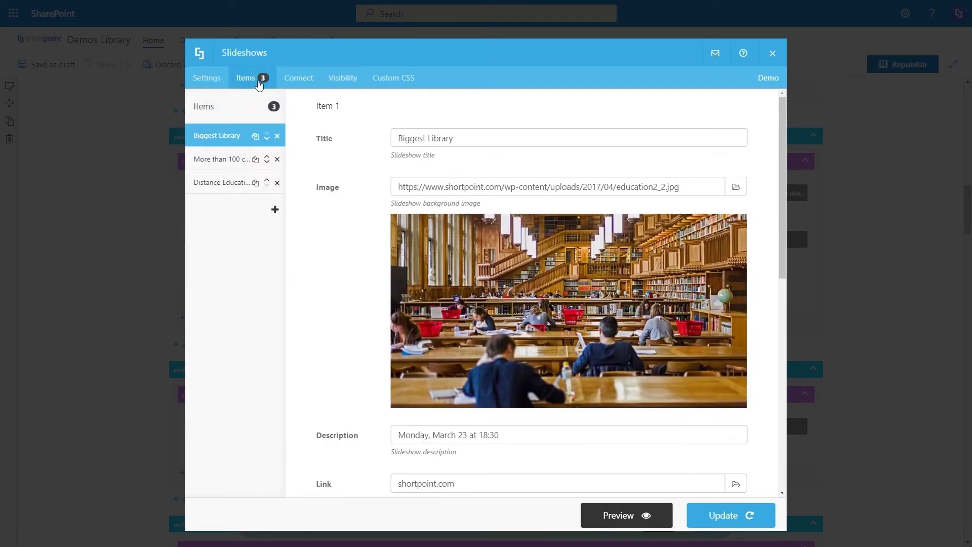
left_click(466, 133)
key("ctrl+a")
type("Welcome Our New Company CFO")
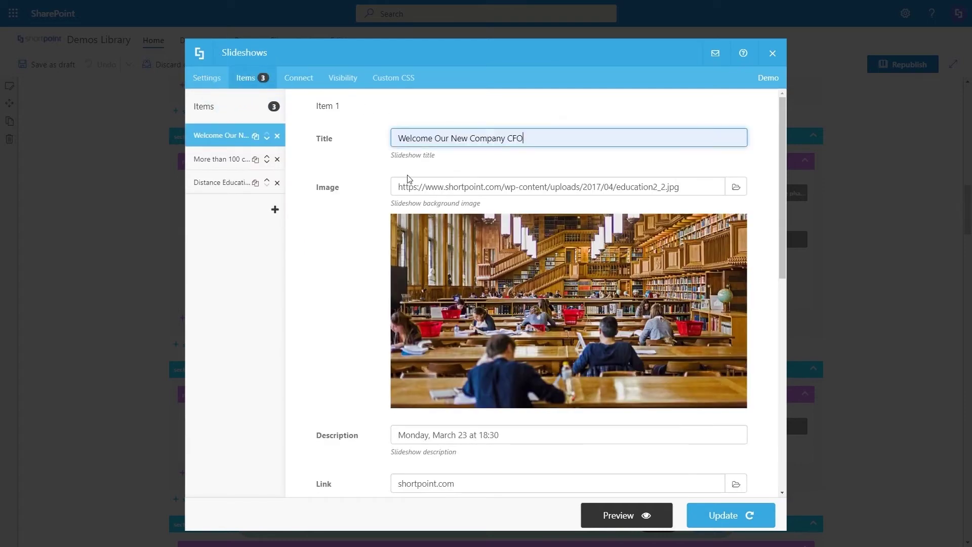
Replace the first slide's background image with the new CFO's portrait from the site's SiteAssets library
left_click(736, 187)
left_click(517, 169)
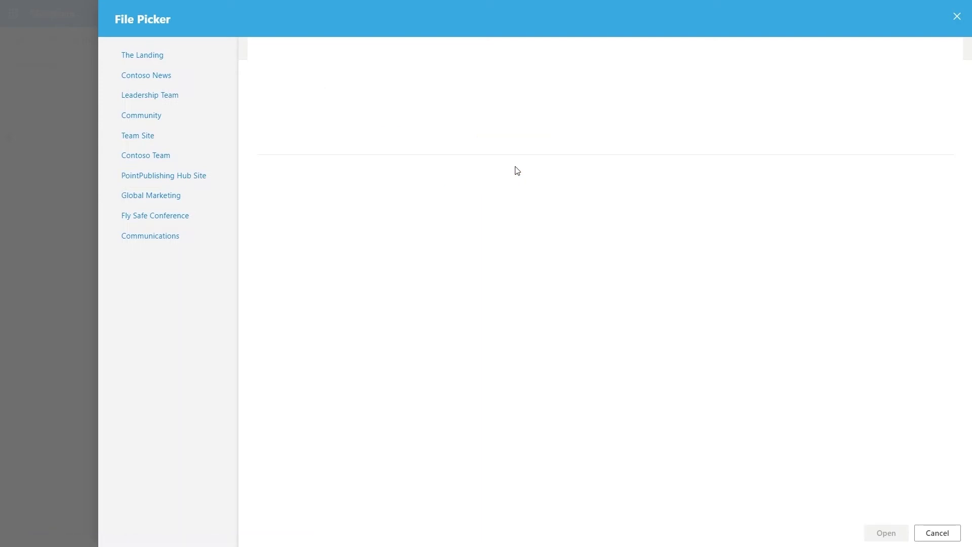
left_click(511, 238)
left_click(886, 533)
Set the first slide's description to the new CFO's full name followed by ", Our New Company CFO"
left_click(511, 437)
key("ctrl+a")
type("Jenny")
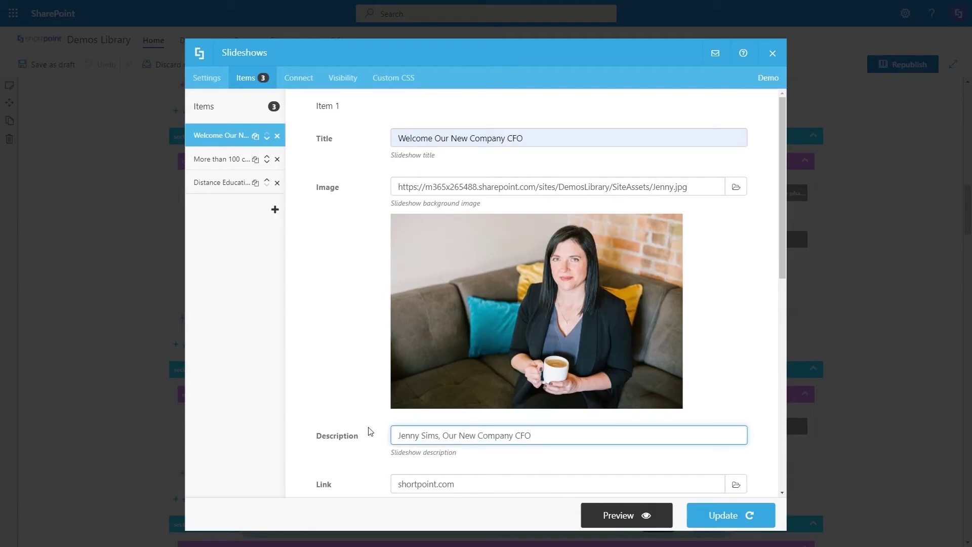
Preview the edited slideshow, apply the update and save the page design
left_click(615, 515)
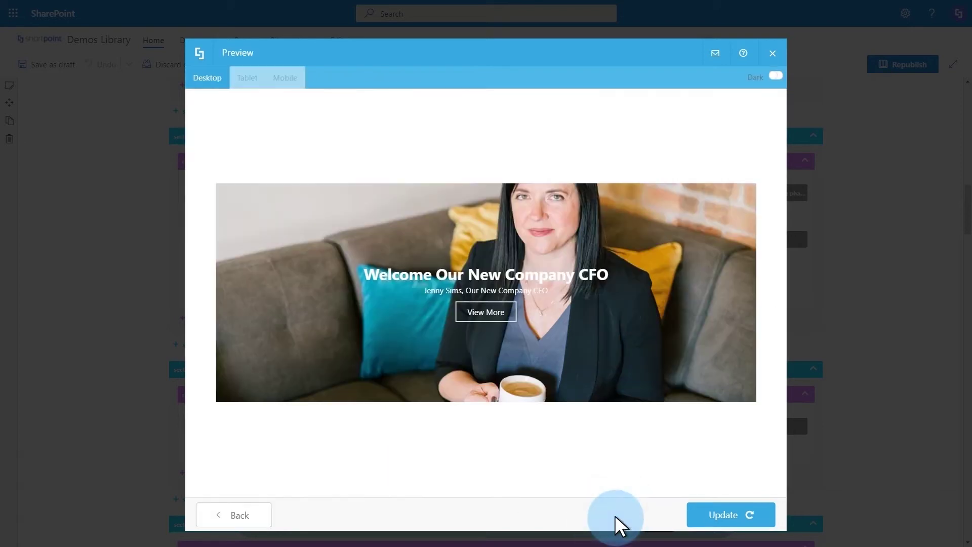
left_click(713, 516)
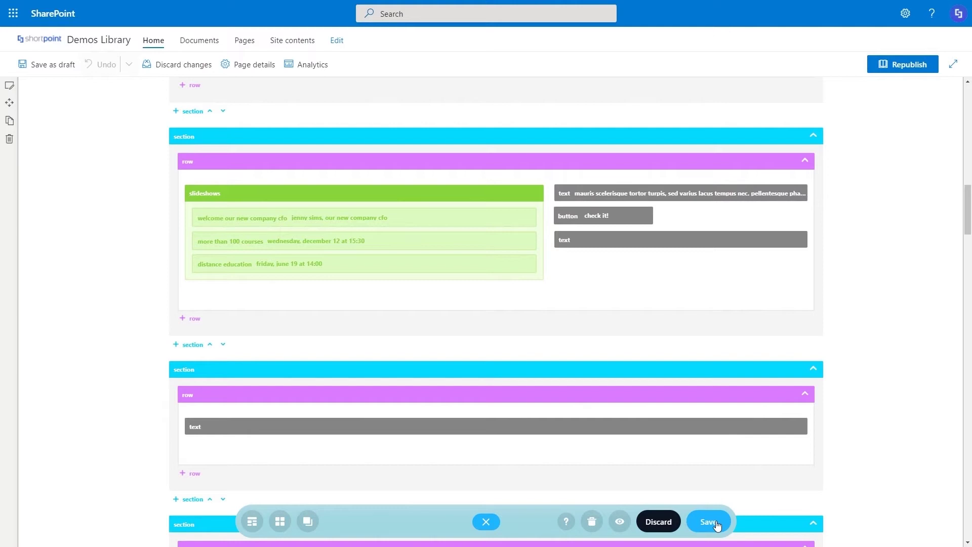
left_click(717, 526)
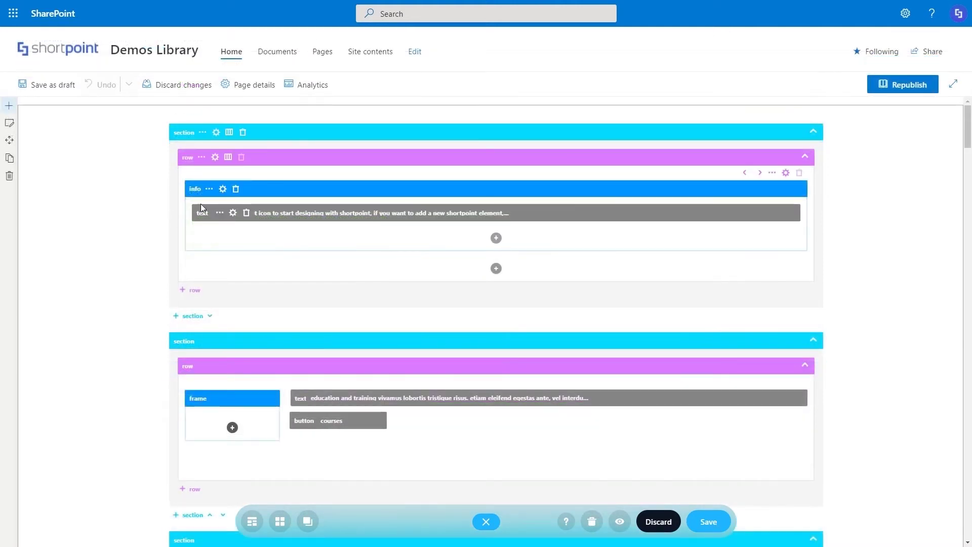
Replace the info element in the first section with a Panel in solid-header style titled "Organization News"
left_click(236, 190)
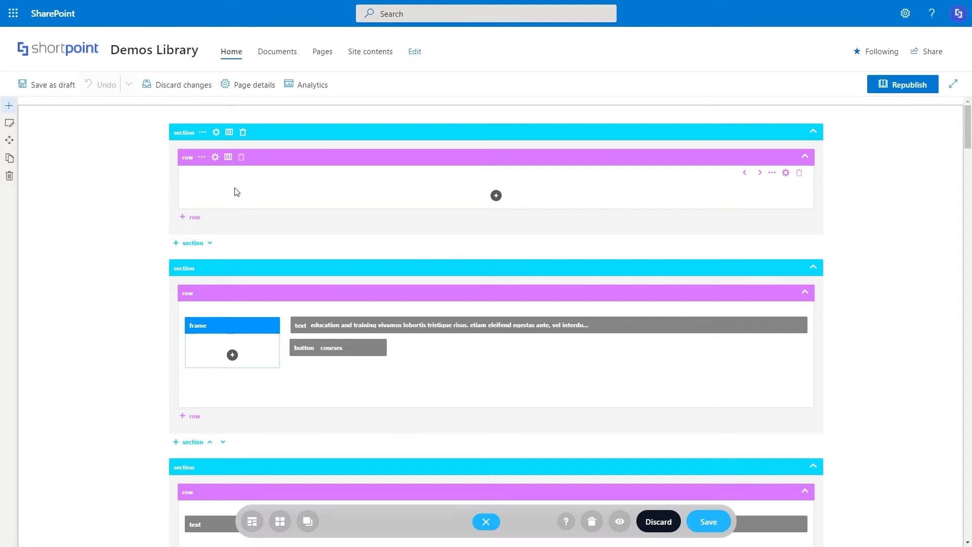
left_click(497, 197)
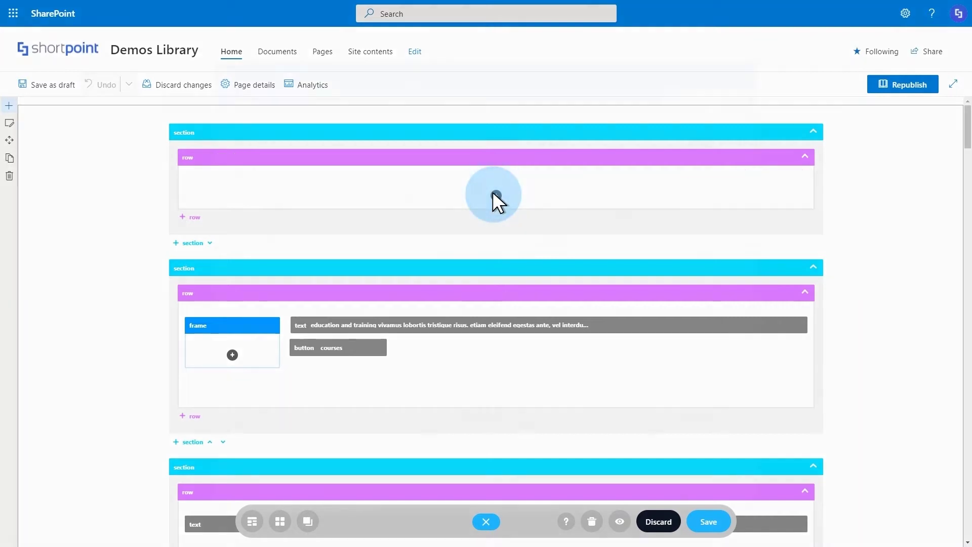
scroll(781, 336, "down", 2)
scroll(782, 337, "up", 2)
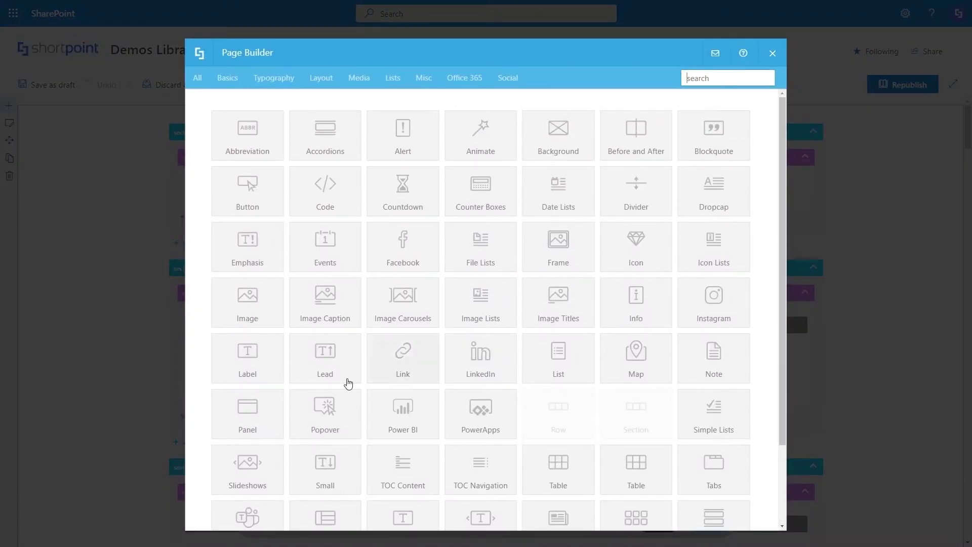
left_click(246, 401)
left_click(473, 121)
left_click(456, 210)
left_click(456, 206)
left_click(411, 285)
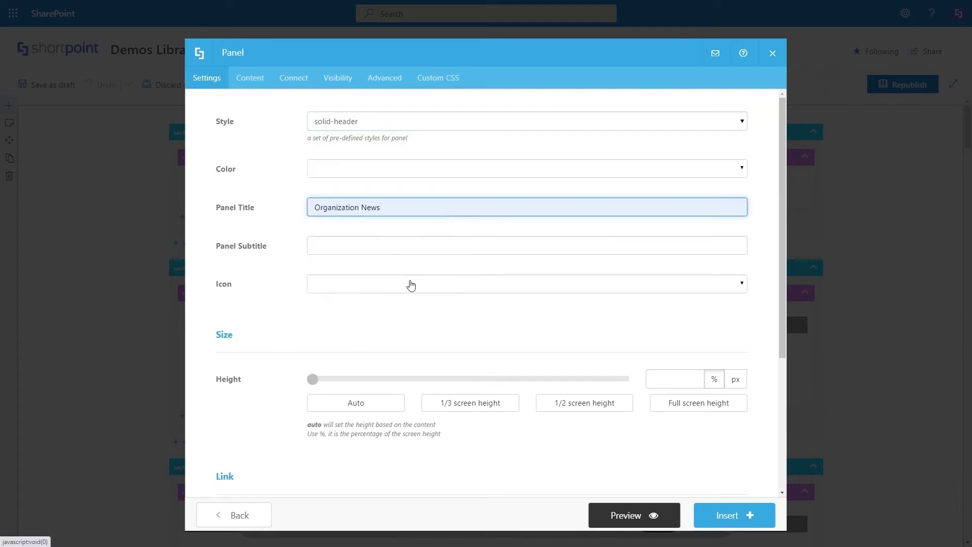
left_click(624, 515)
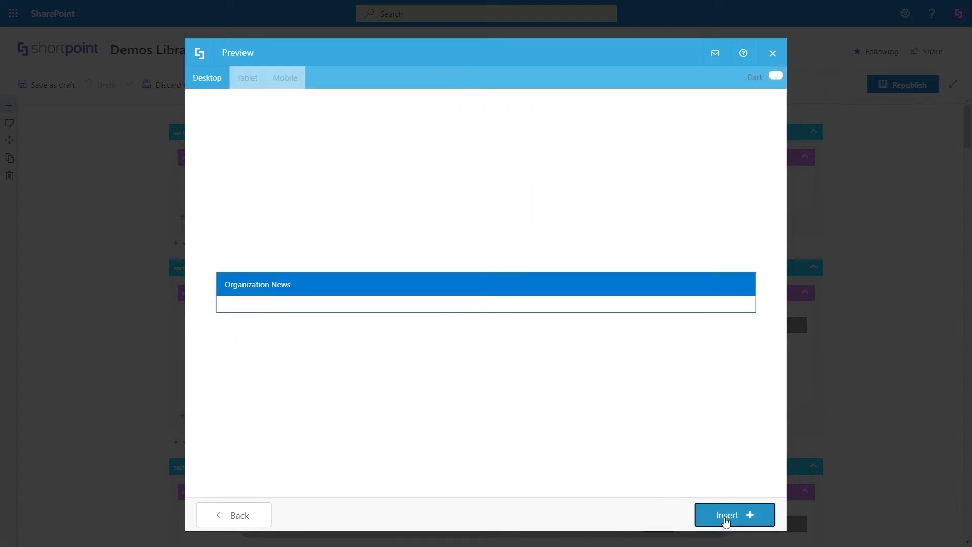
left_click(726, 515)
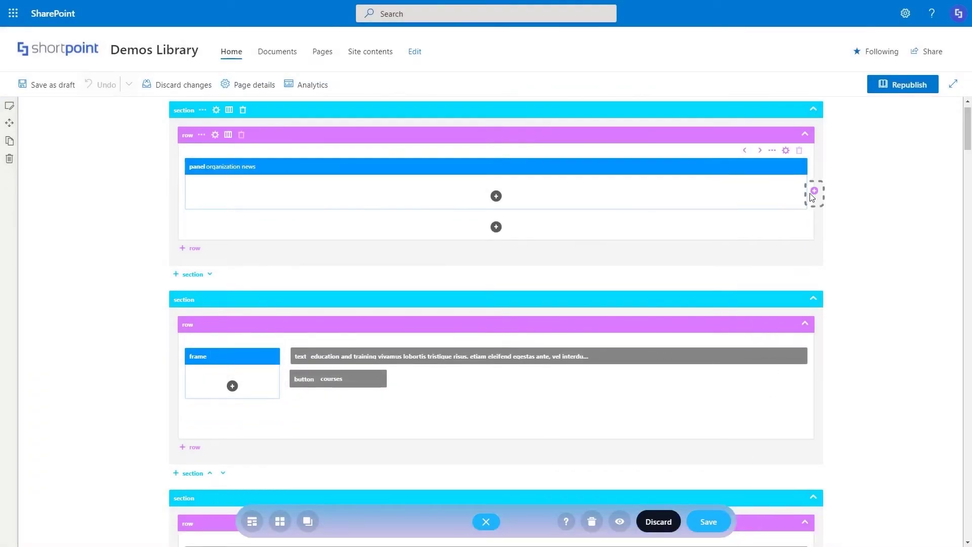
Add a second column beside the Organization News panel, a new row beneath it, and a new section
left_click(814, 193)
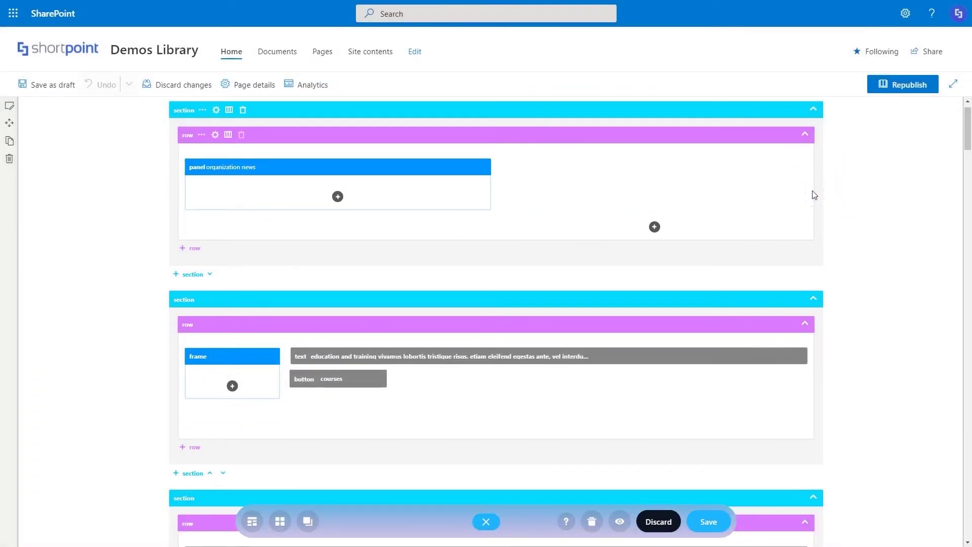
left_click(181, 246)
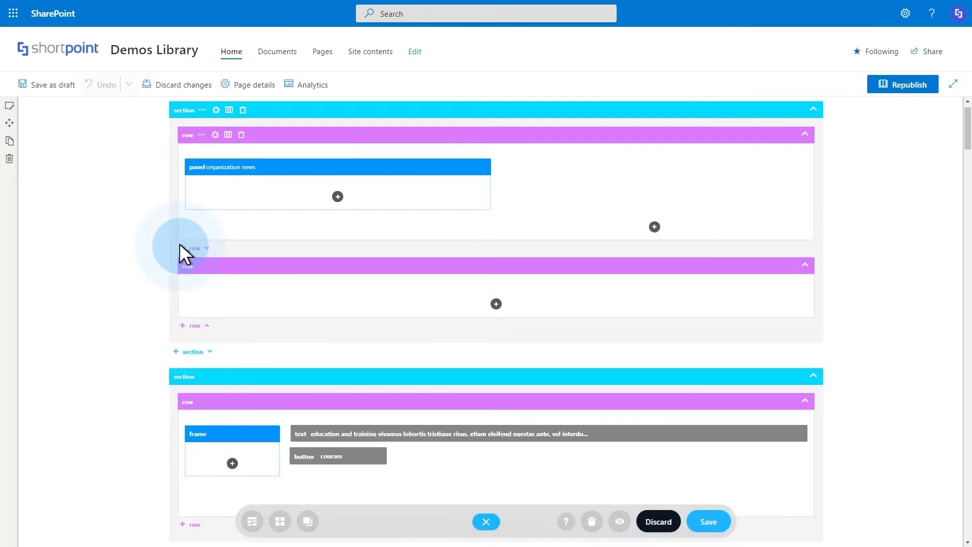
left_click(170, 346)
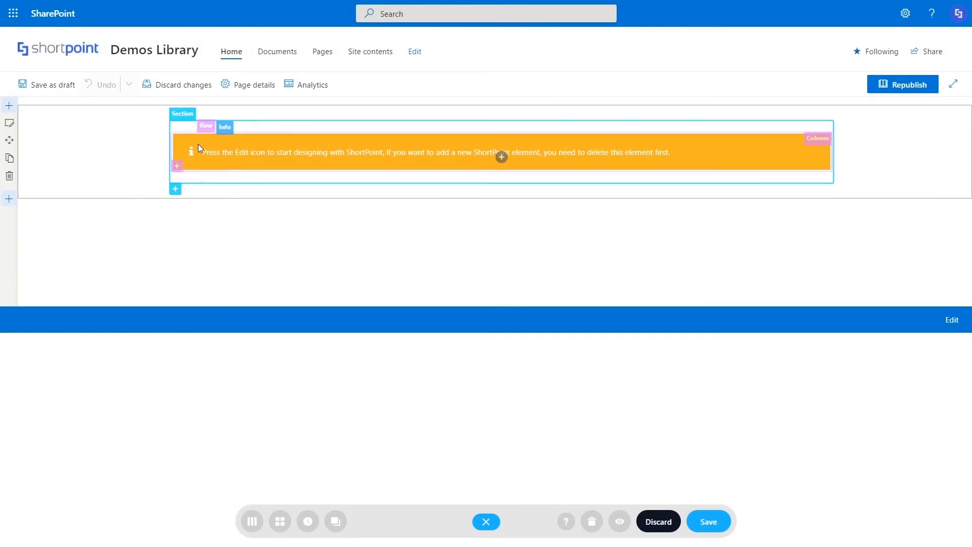
Paste the copied page after the section holding the info message
left_click(179, 110)
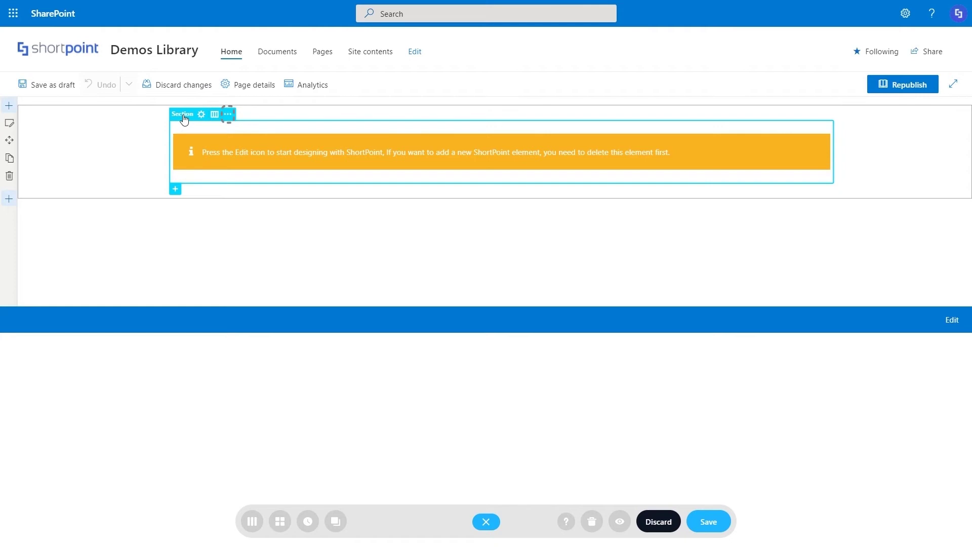
left_click(228, 115)
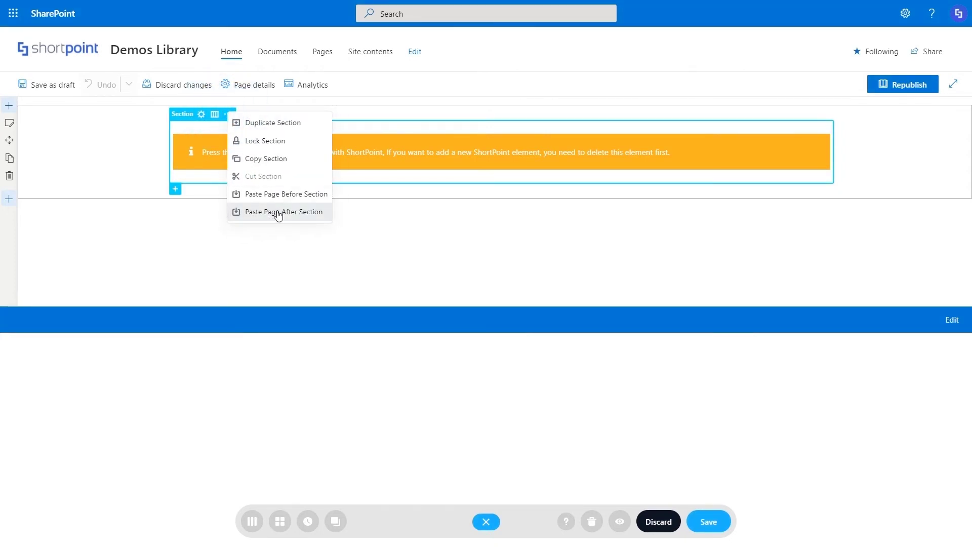
left_click(278, 213)
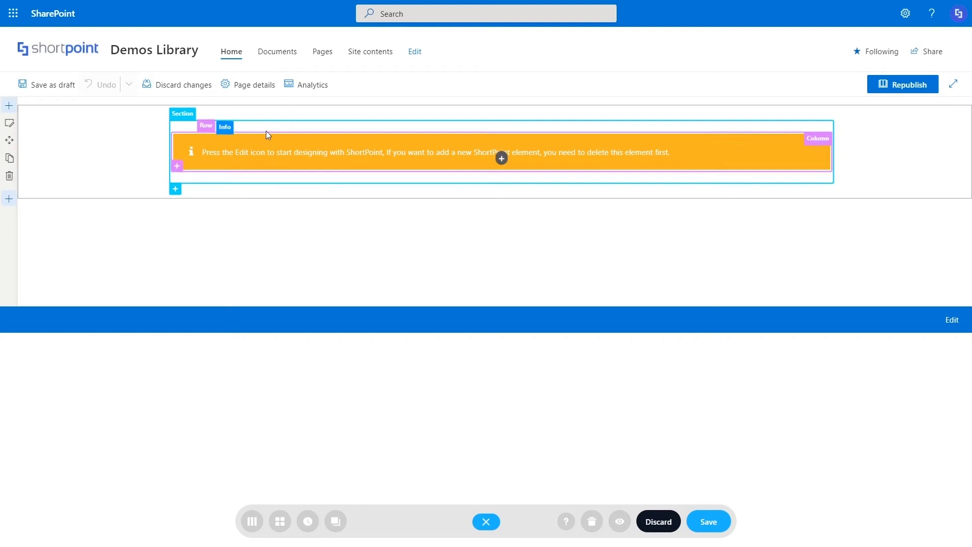
right_click(278, 121)
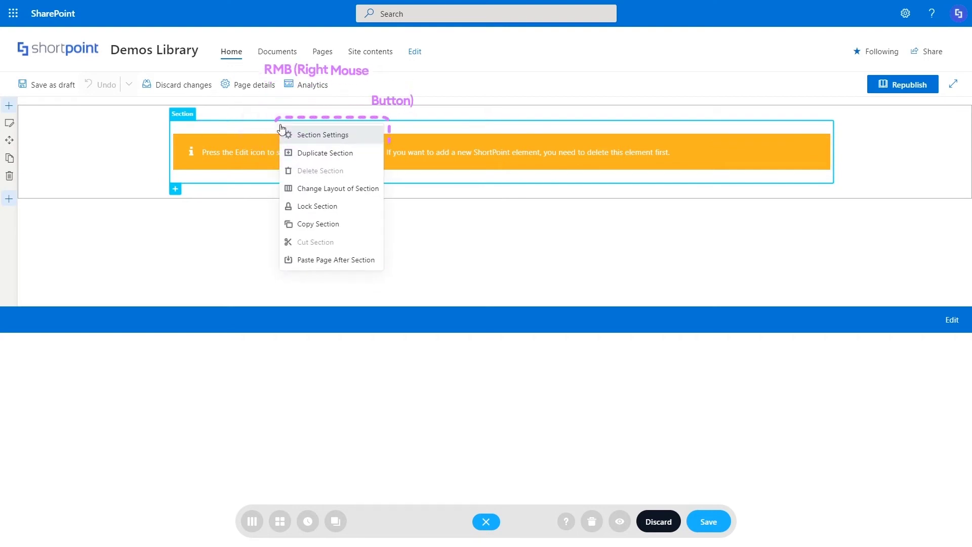
left_click(320, 259)
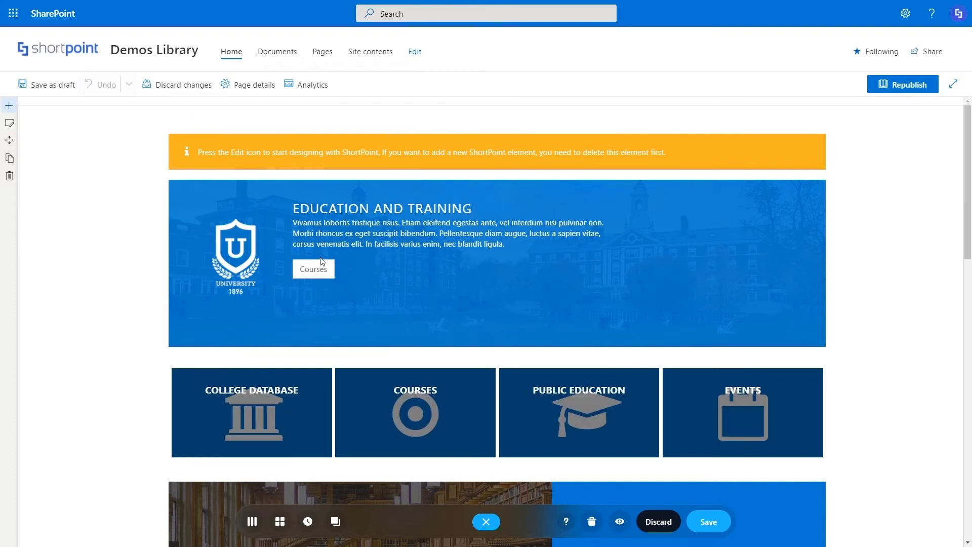
mouse_move(969, 181)
left_mouse_down()
mouse_move(970, 360)
mouse_move(971, 176)
left_mouse_up()
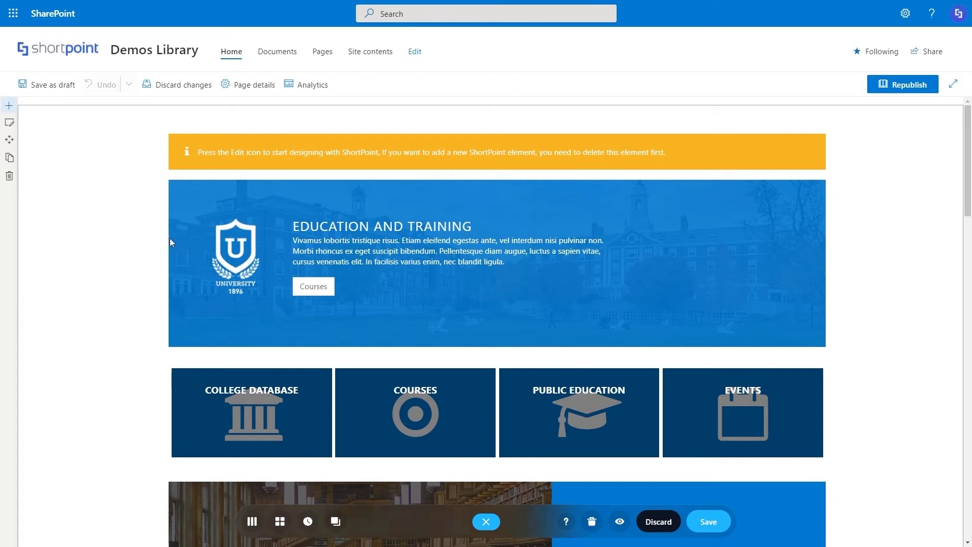
Examine the editing options available for the Education and Training section and dismiss them
left_click(177, 173)
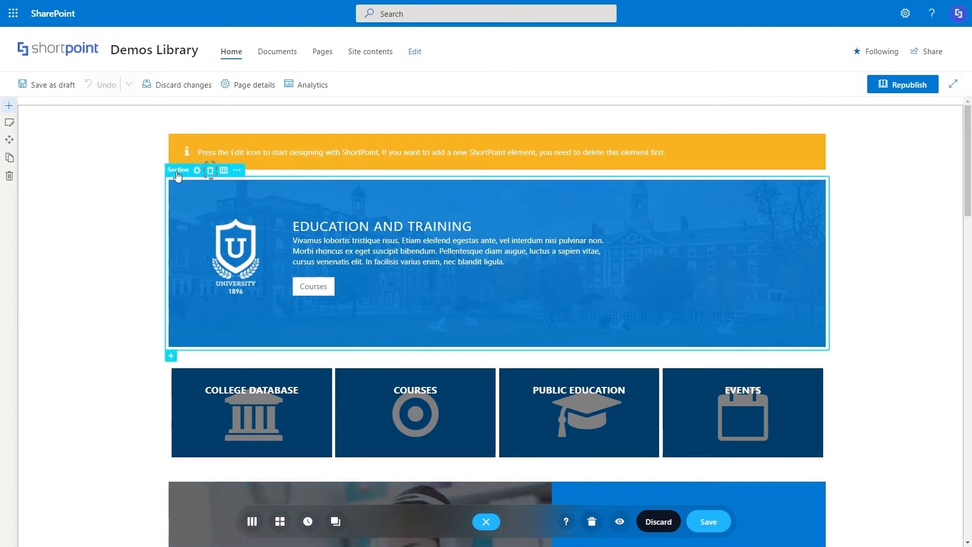
right_click(325, 183)
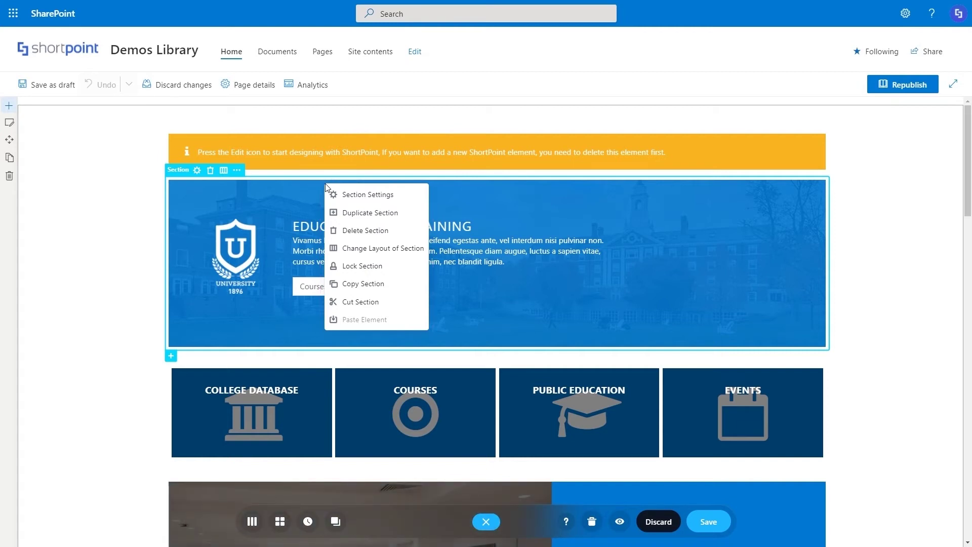
left_click(128, 276)
left_click(126, 279)
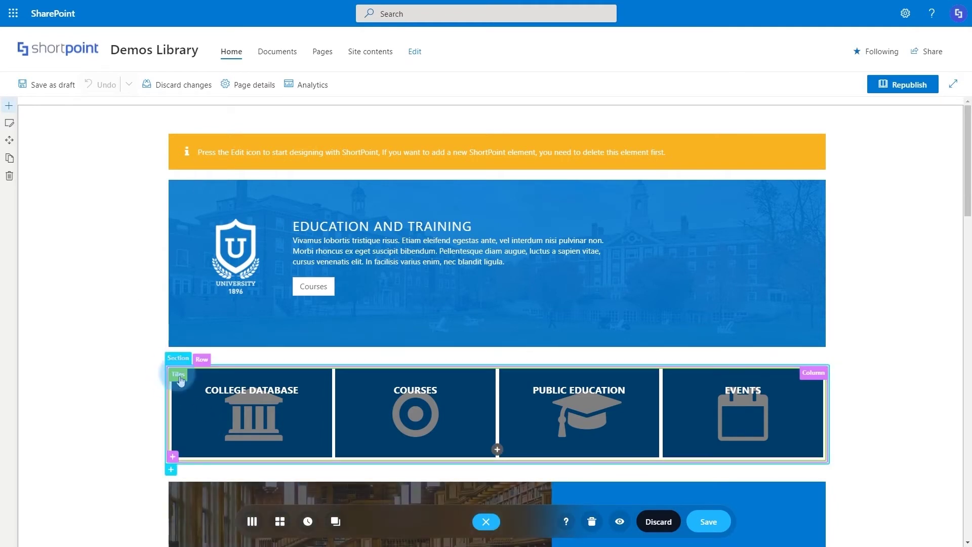
Open the settings of the tiles element and look through its Items, Advanced and Custom CSS options
left_click(193, 375)
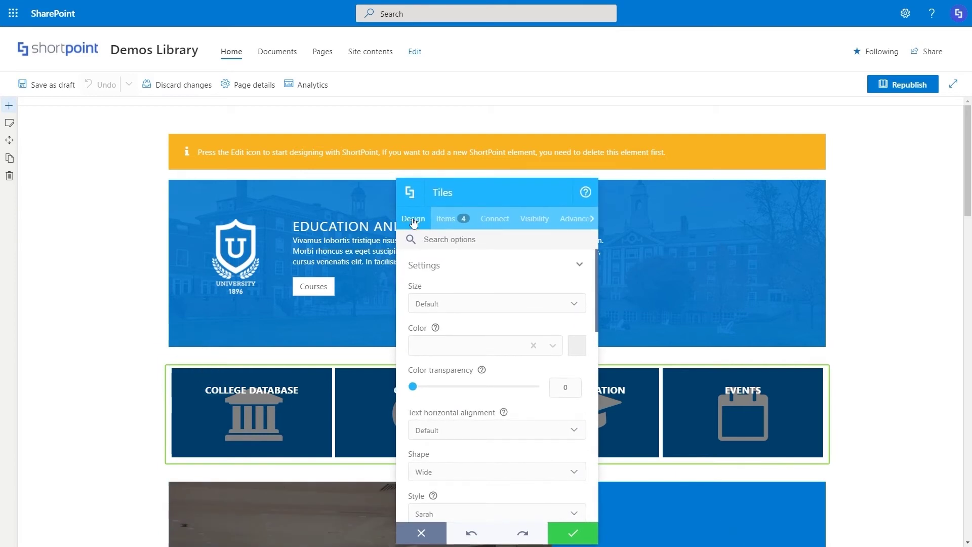
left_click(447, 219)
left_click(568, 220)
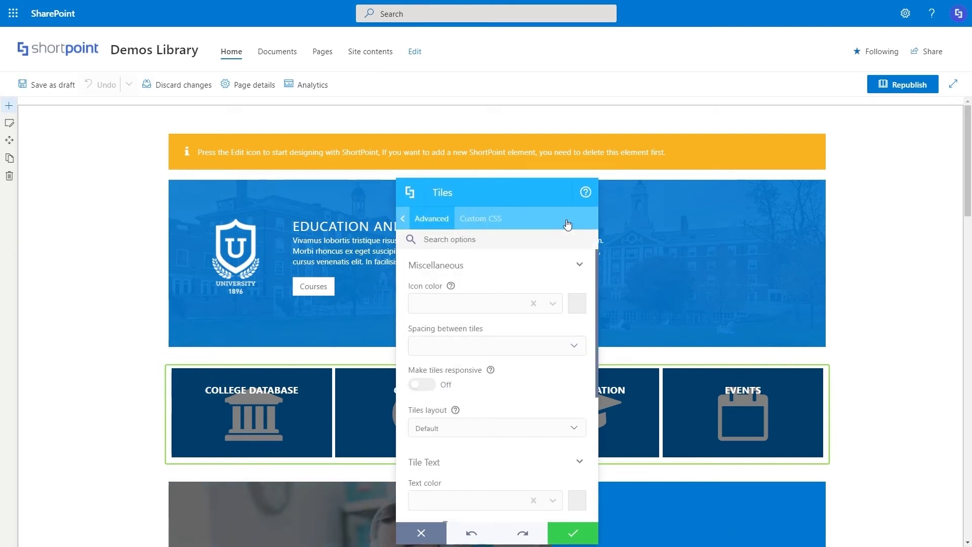
left_click(492, 223)
left_click(403, 221)
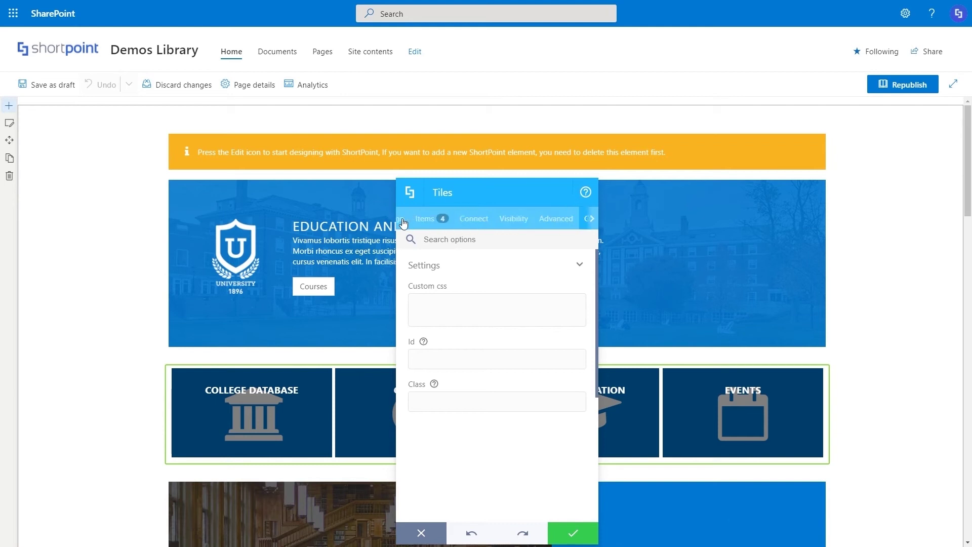
left_click(403, 223)
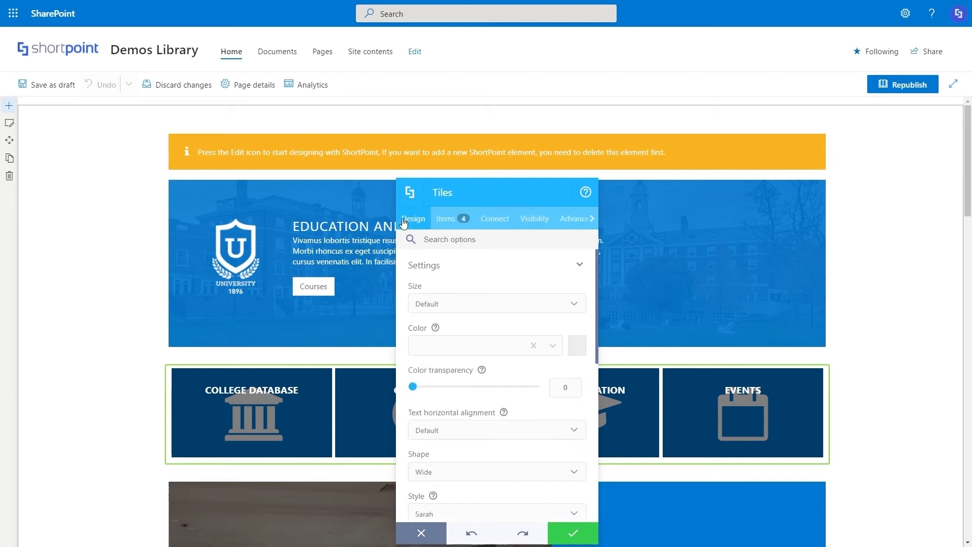
Change the title of the College Database tile to "Policies" and return to the tile list
left_click(445, 219)
left_click(563, 259)
left_click(487, 303)
left_click_drag(487, 302, 406, 304)
type("Policies")
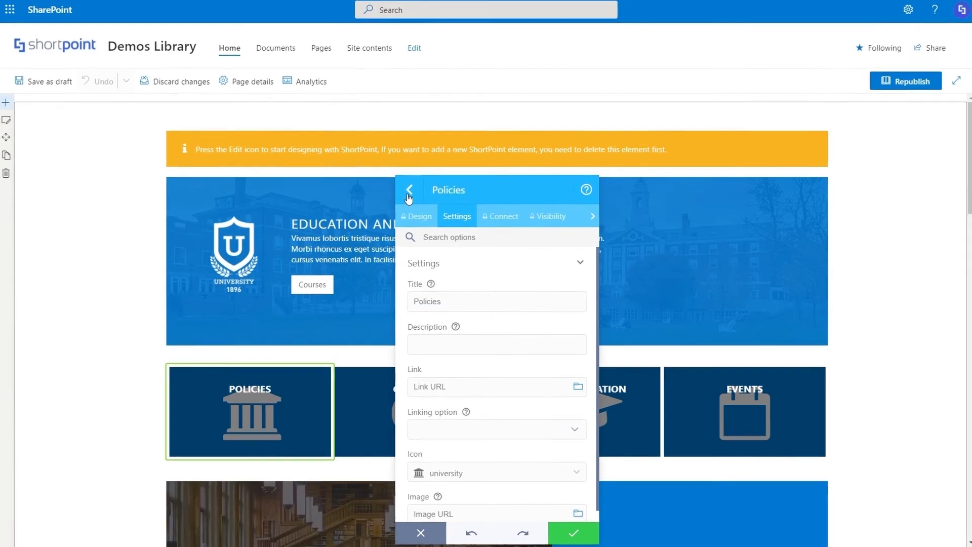
left_click(411, 192)
Change the title of the Courses tile to "Metrics" and return to the tile list
left_click(563, 293)
left_click_drag(566, 303, 411, 303)
type("Metrics")
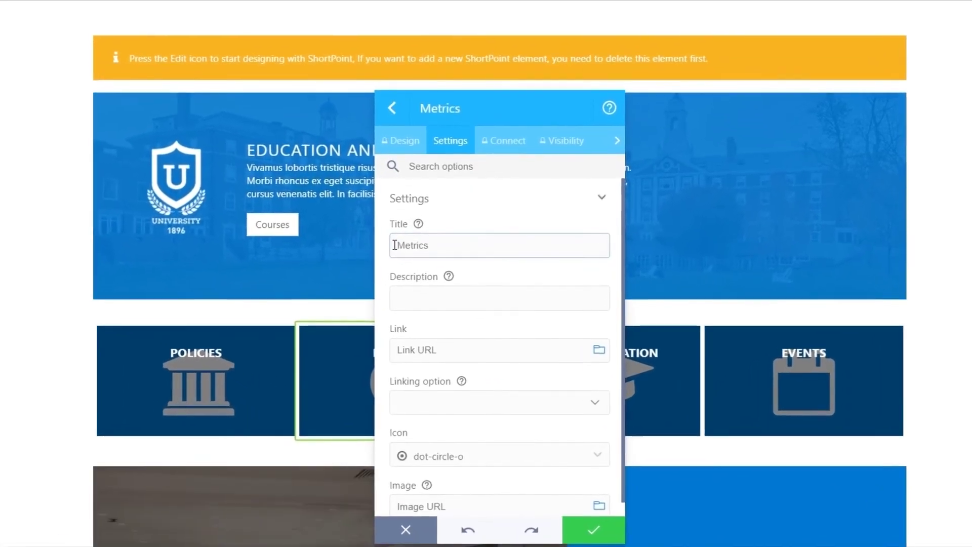
left_click(393, 115)
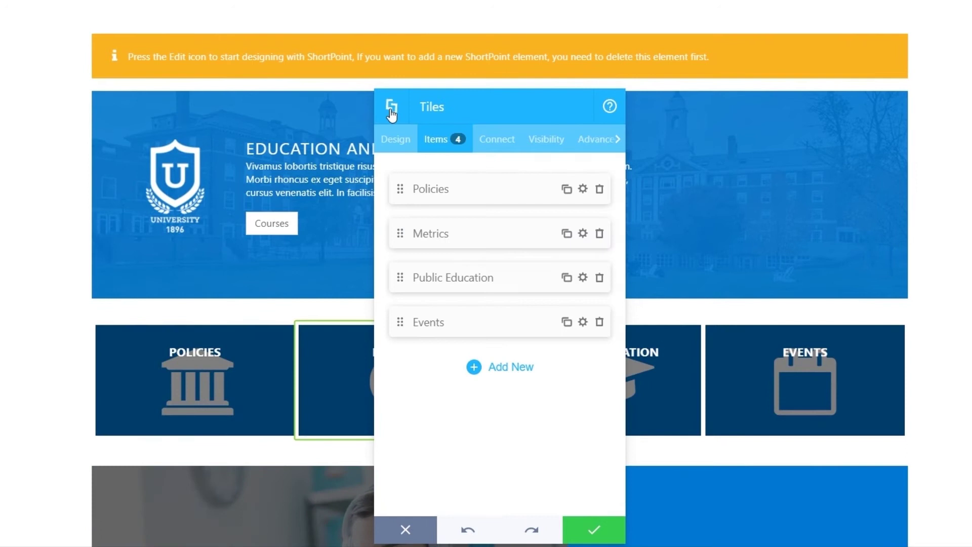
Change the title of the Public Education tile to "Leadership Development" and return to the tile list
left_click(583, 278)
left_click_drag(536, 245, 399, 244)
type("Leadership Development")
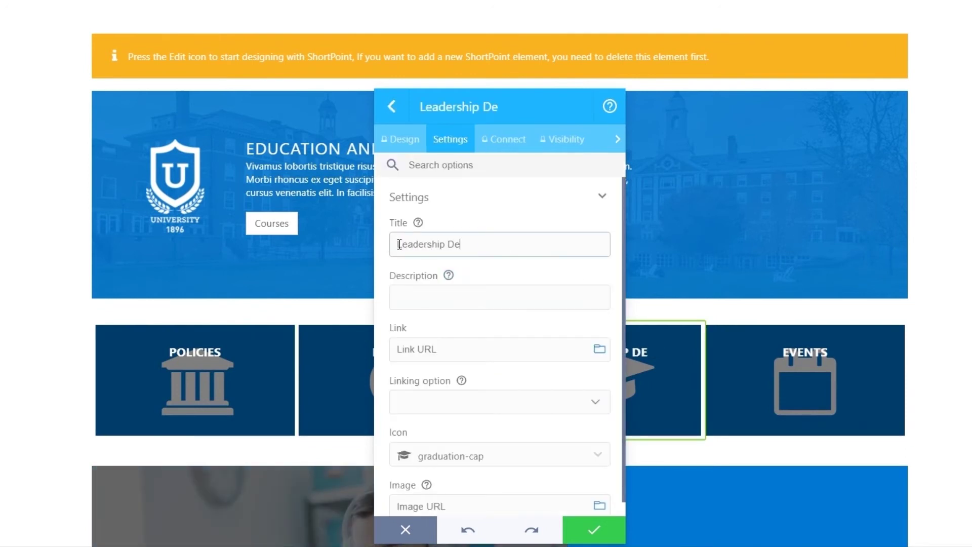
left_click(389, 116)
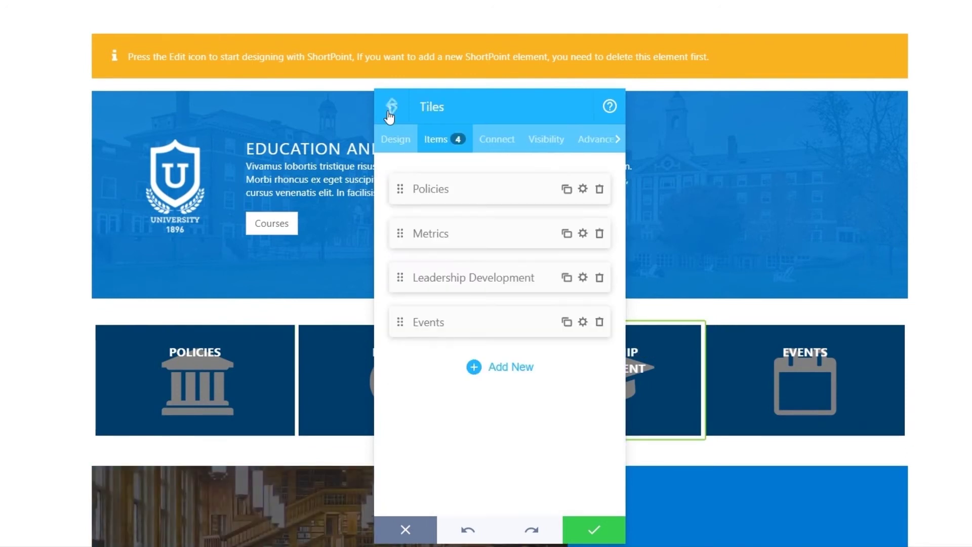
Move the Events tile to the first place in the tile order and apply the tile changes
left_click_drag(399, 321, 406, 185)
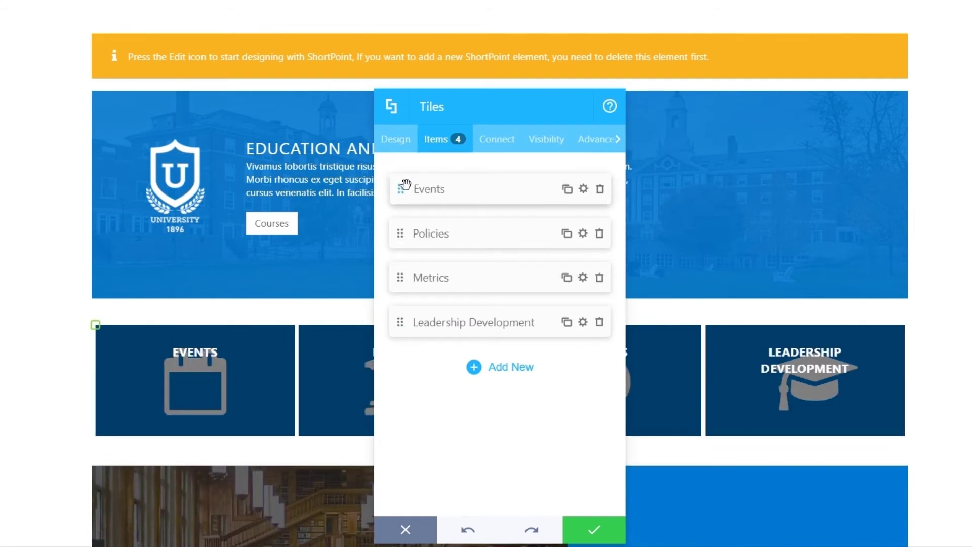
left_click(400, 142)
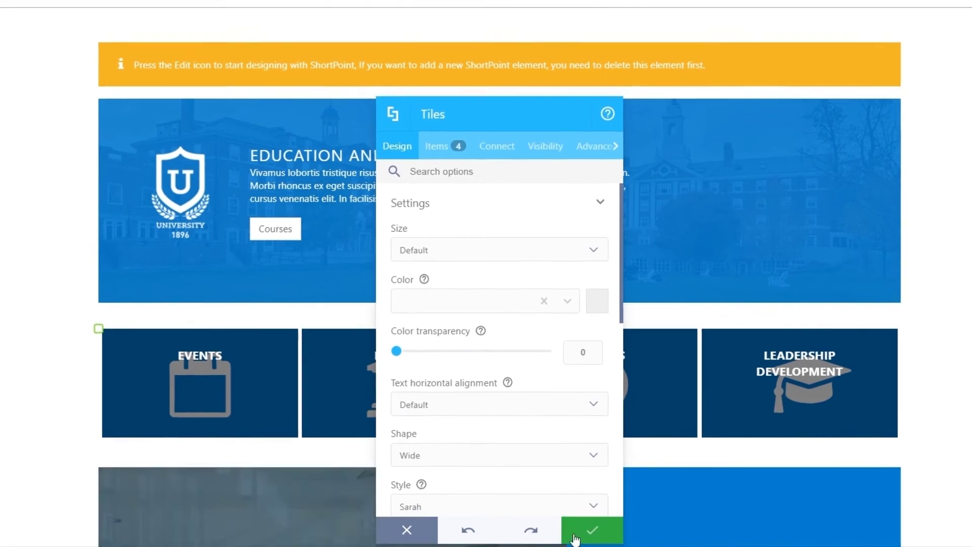
left_click(582, 532)
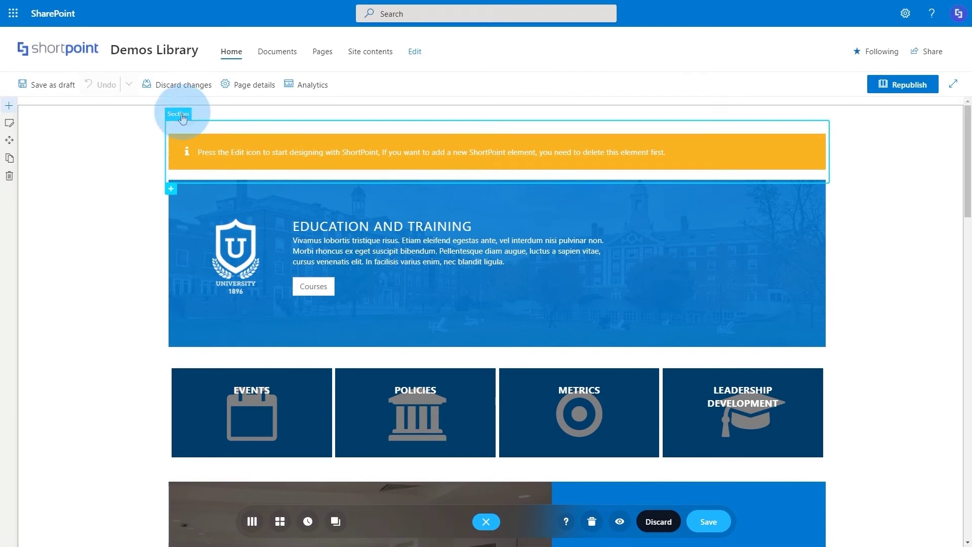
Delete the section containing the info message above the Education and Training banner
mouse_move(181, 112)
left_click(211, 116)
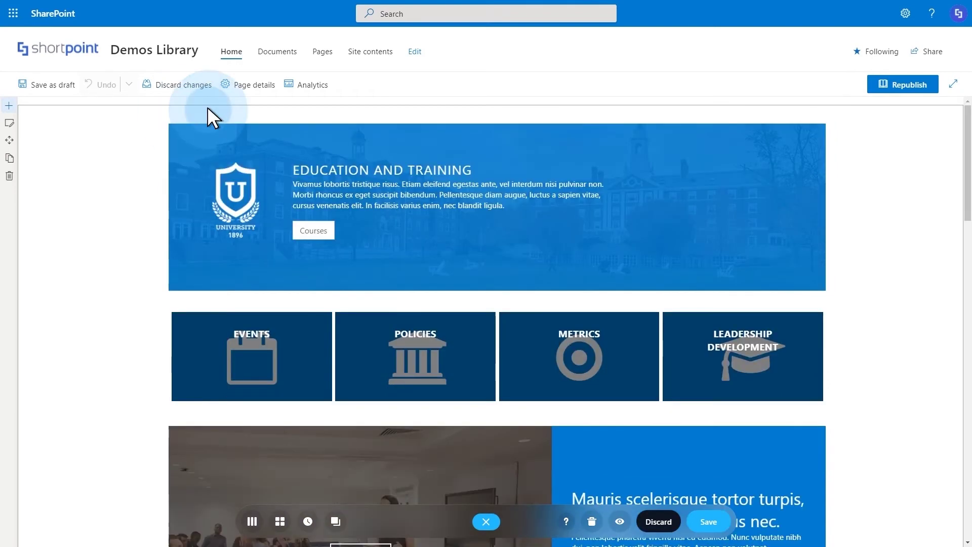
Add a new two-row section below the Education and Training banner and split its upper row into two columns
left_click(167, 298)
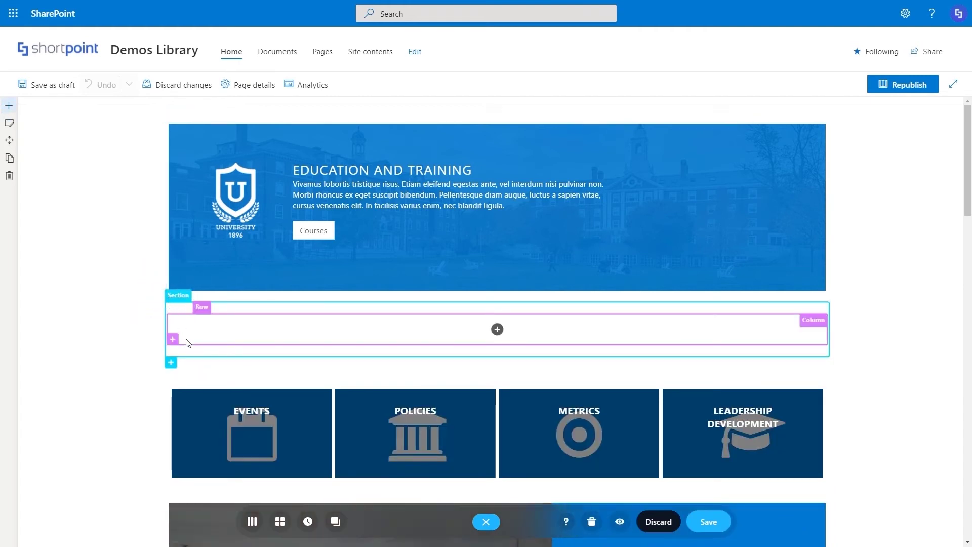
left_click(172, 339)
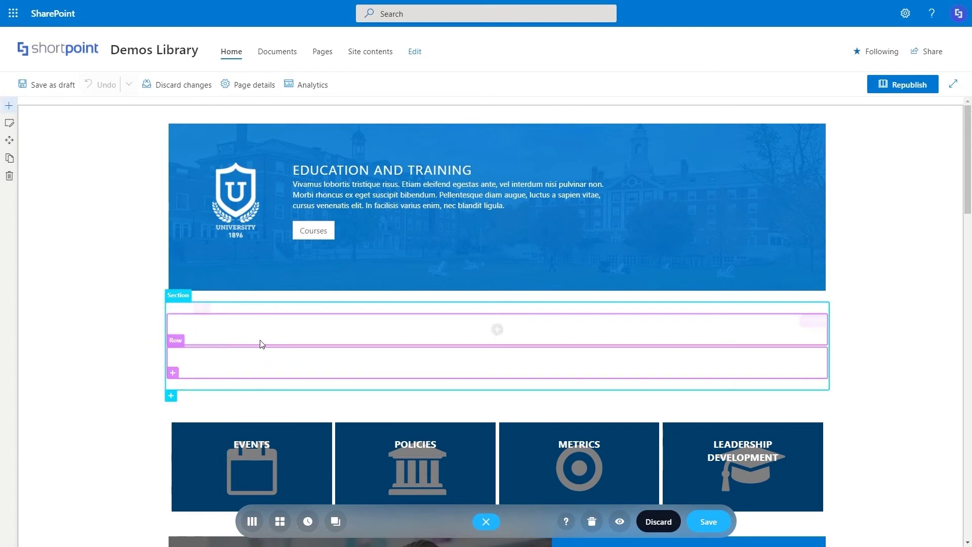
left_click(824, 330)
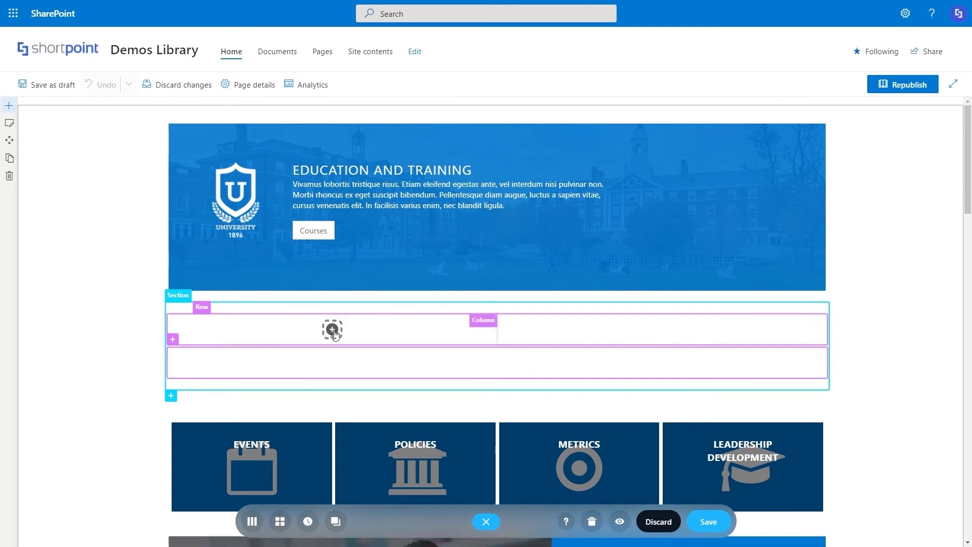
Insert a Panel element in the first column of the new section's upper row and set its style to Solid-Header
left_click(332, 330)
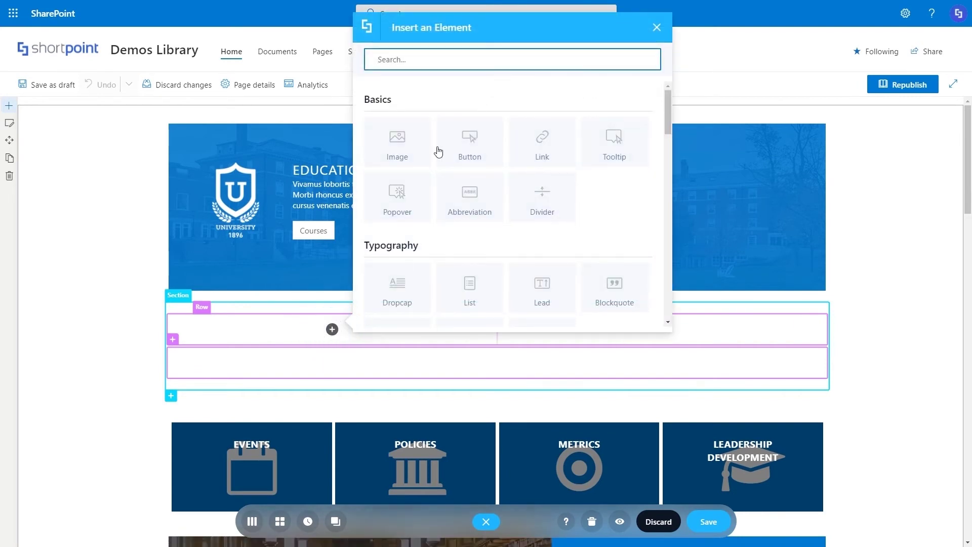
type("pane")
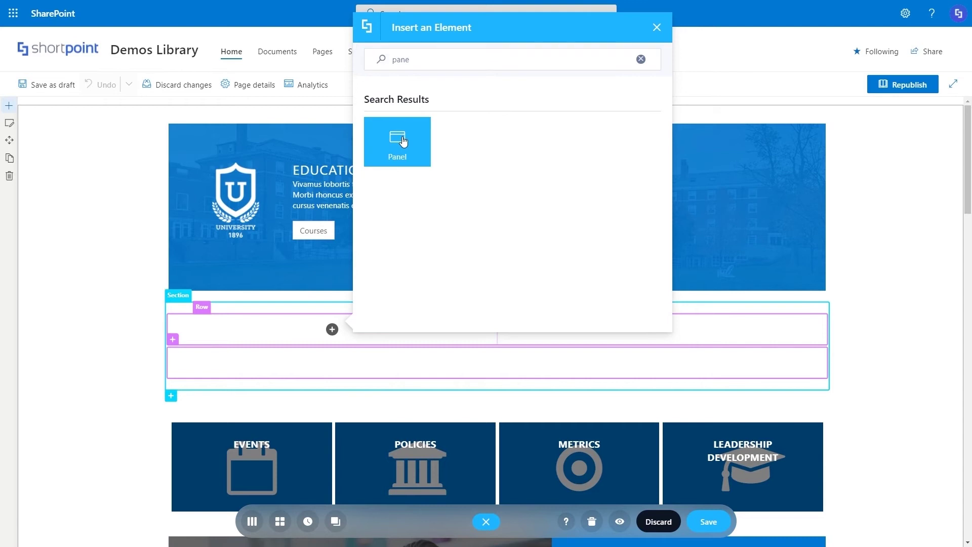
left_click(398, 140)
left_click(675, 304)
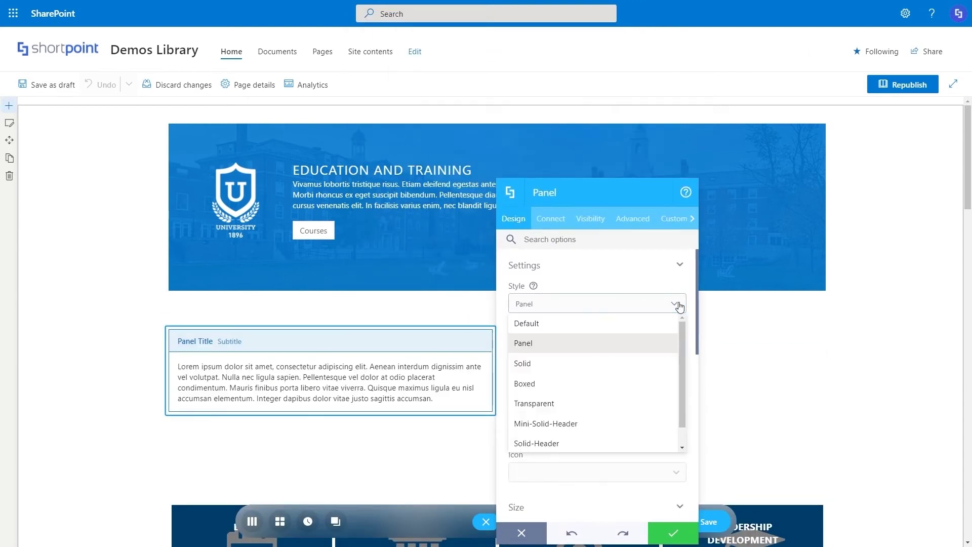
left_click(566, 440)
Title the panel "Organization News", set its subtitle to "View More", and apply the panel settings
left_click(567, 386)
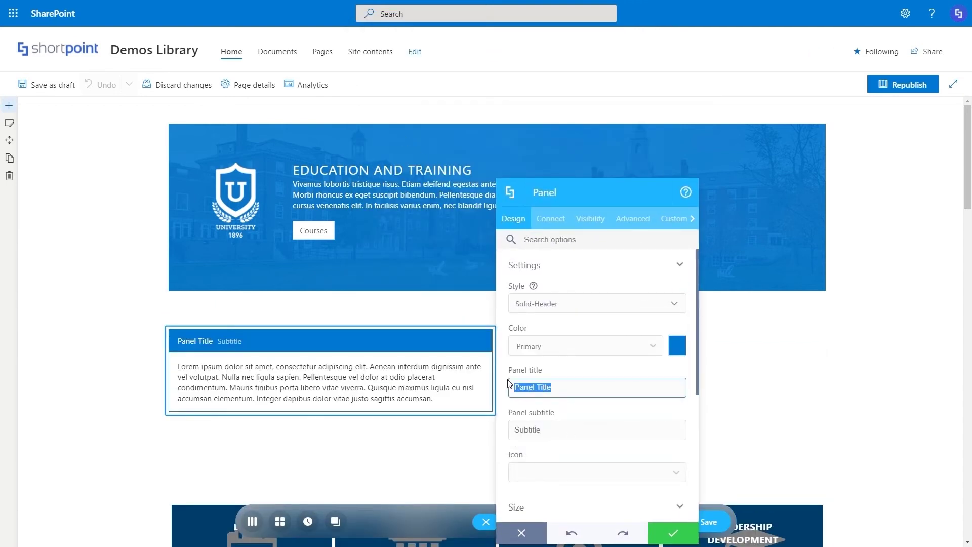
type("Organization News")
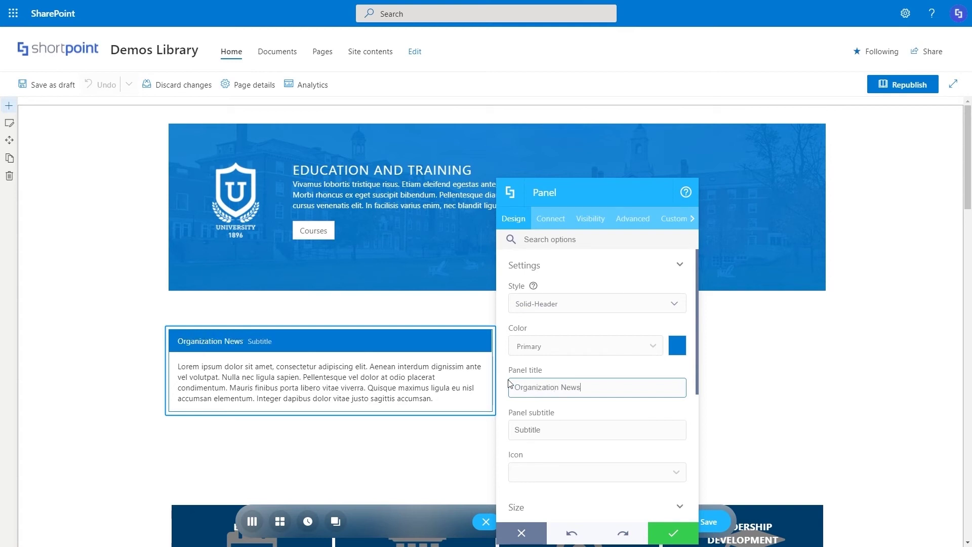
left_click_drag(551, 429, 514, 426)
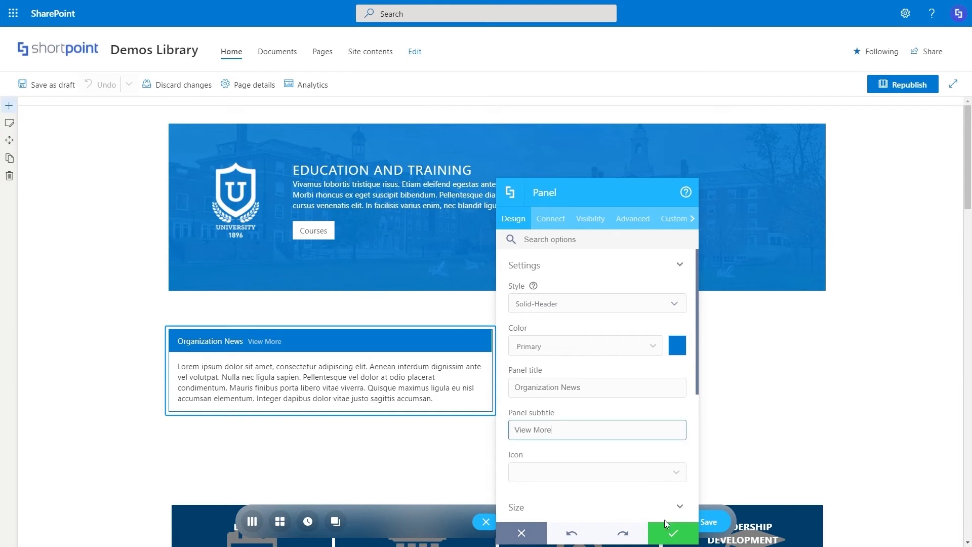
left_click(674, 532)
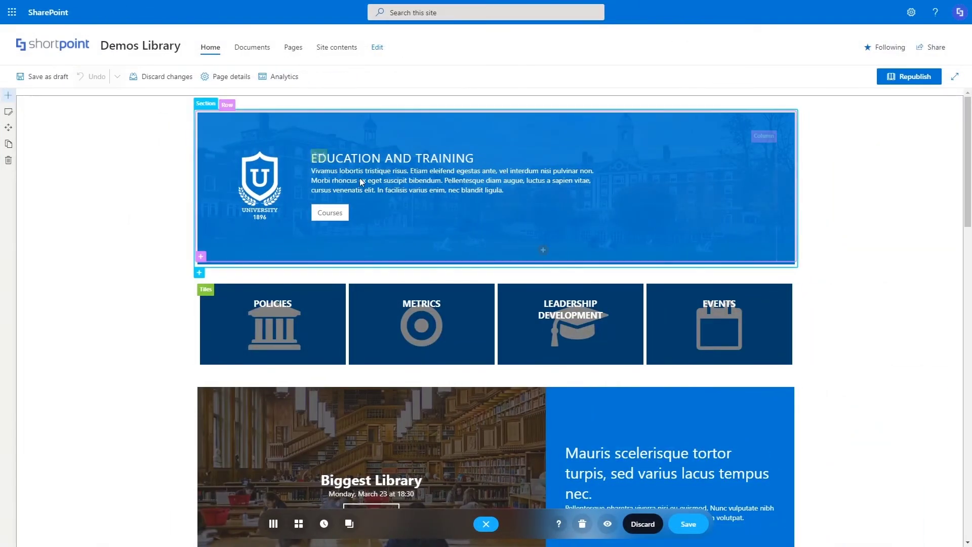
Replace the banner heading "EDUCATION AND TRAINING" with "MISSION AND VISION" directly on the page
left_click(319, 158)
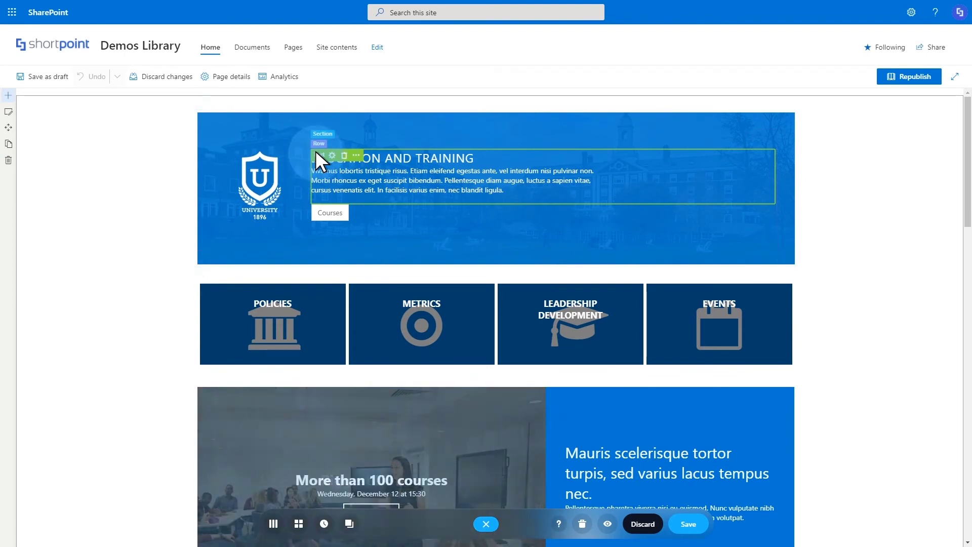
double_click(342, 166)
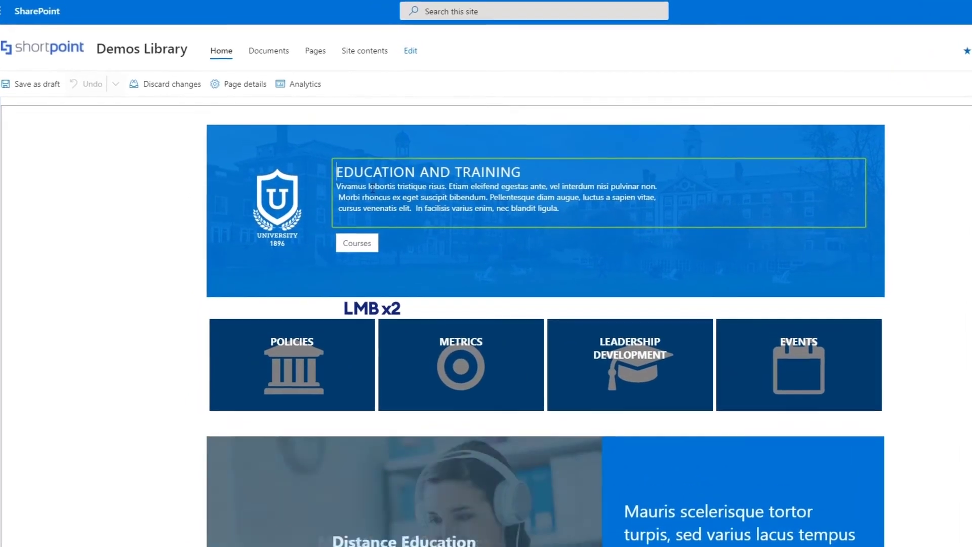
type("MISSION AND VISIONEDUCATION AND TRAINING")
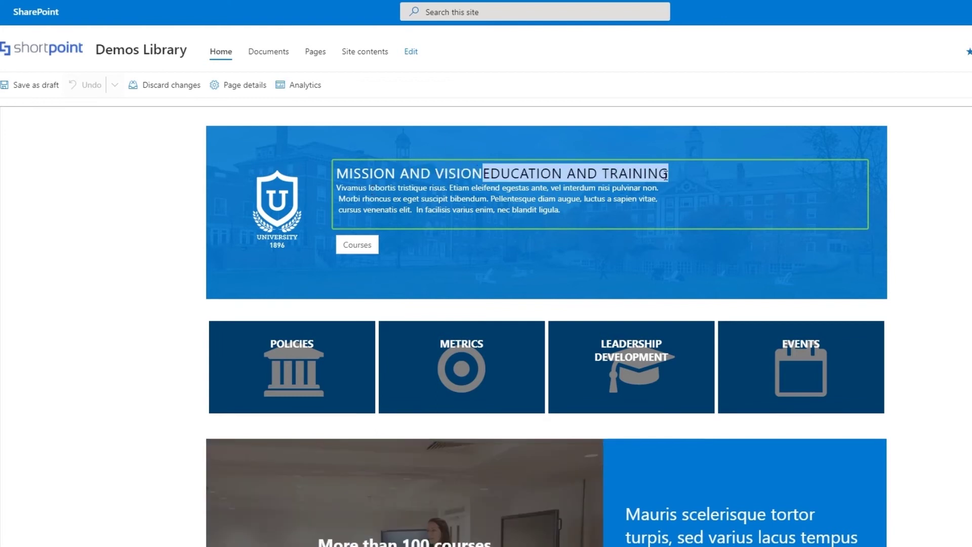
key("BackSpace")
Paste the copied paragraph about sharing data and information under the banner heading and delete the old placeholder text
right_click(337, 186)
left_click(370, 275)
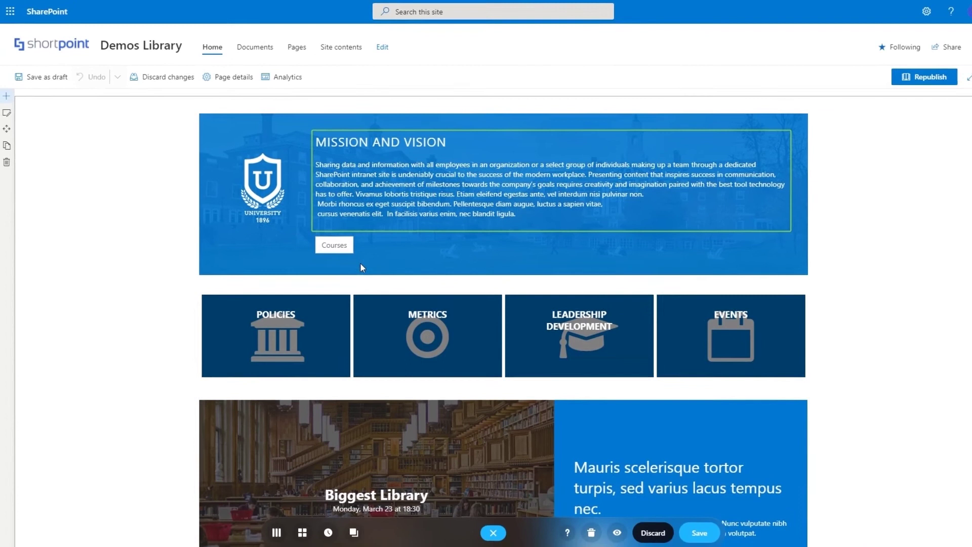
left_click_drag(369, 202, 552, 224)
key("BackSpace")
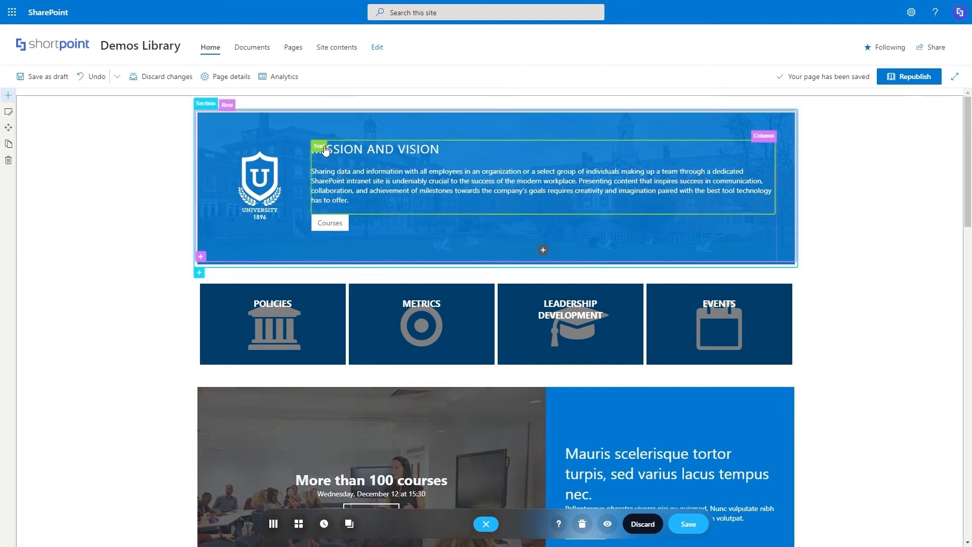
Set the banner text's top spacing to 31px, link it with the bottom spacing, and adjust the linked and side spacing directly on the page
mouse_move(326, 149)
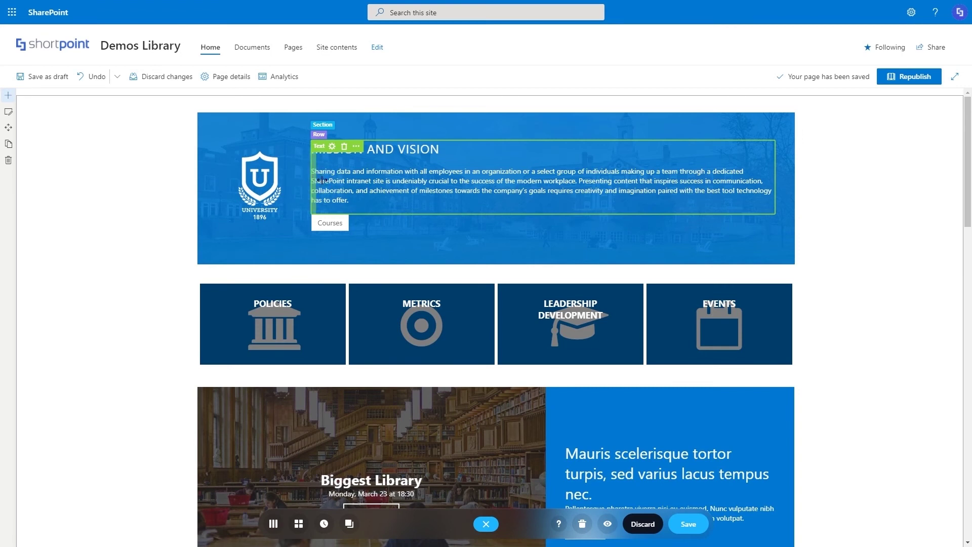
left_click_drag(527, 167, 528, 141)
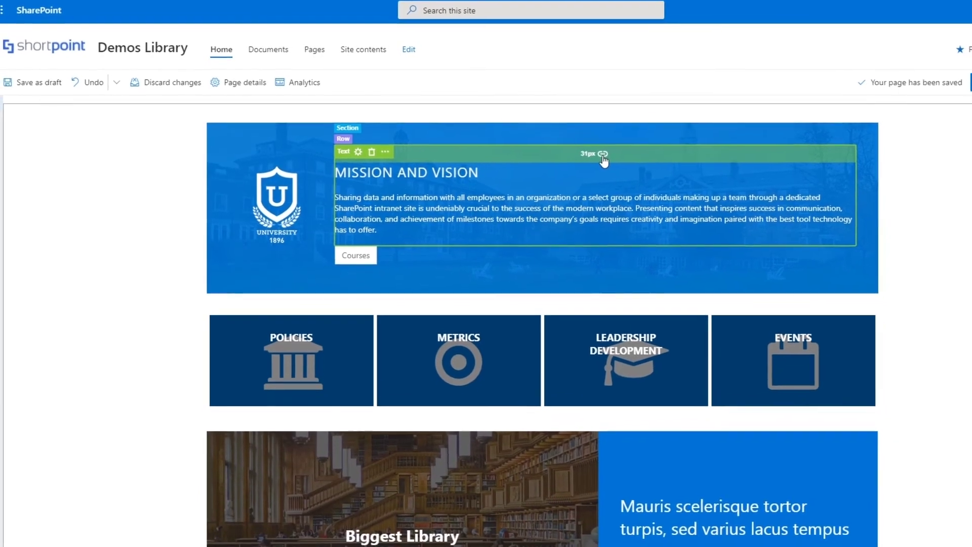
left_click(602, 154)
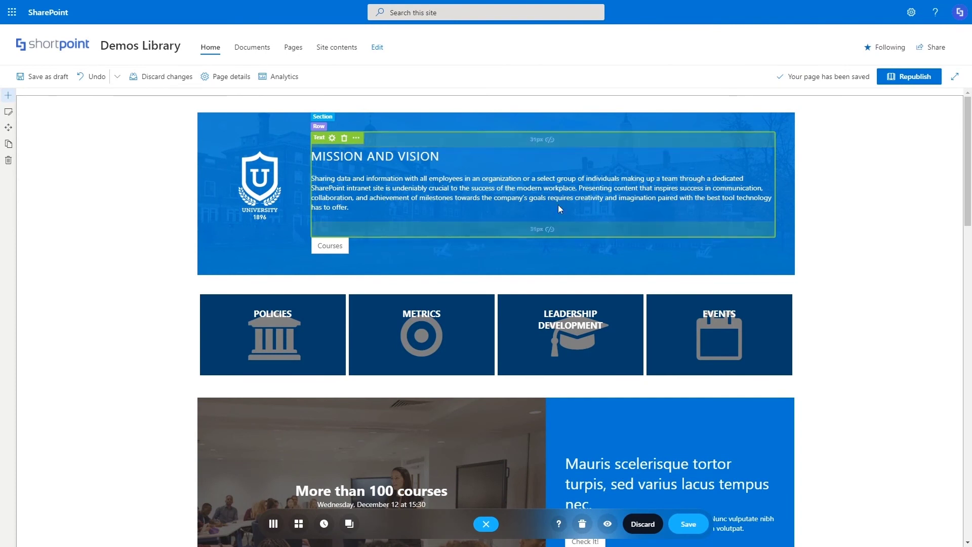
left_click_drag(555, 141, 556, 157)
mouse_move(760, 183)
left_mouse_down()
mouse_move(725, 185)
mouse_move(746, 184)
left_mouse_up()
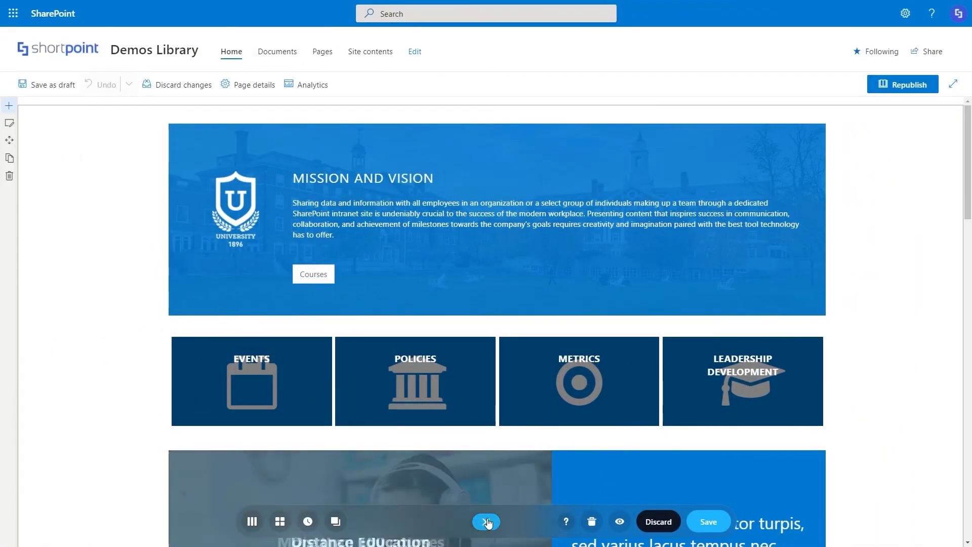
Save the design changes made to the web part
mouse_move(968, 187)
left_mouse_down()
mouse_move(969, 270)
mouse_move(967, 193)
left_mouse_up()
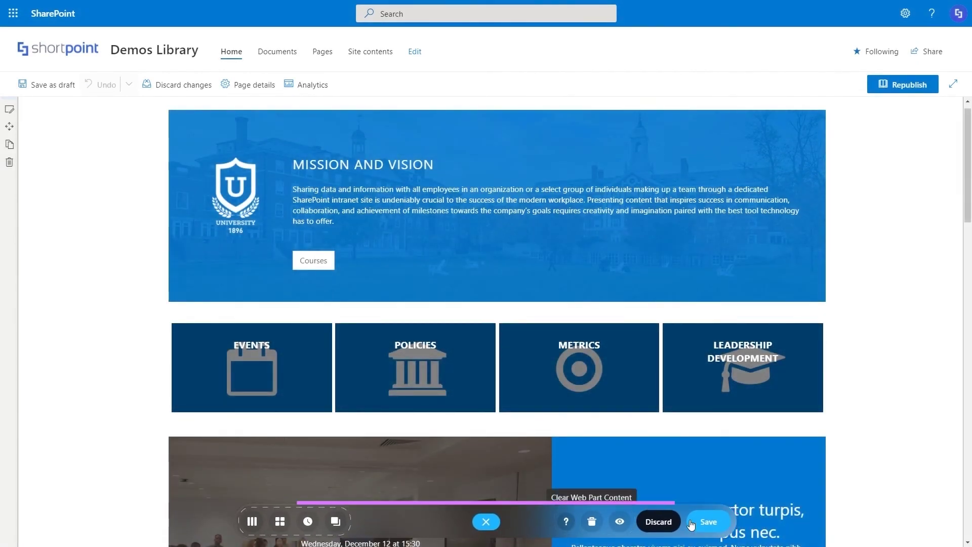
left_click(699, 516)
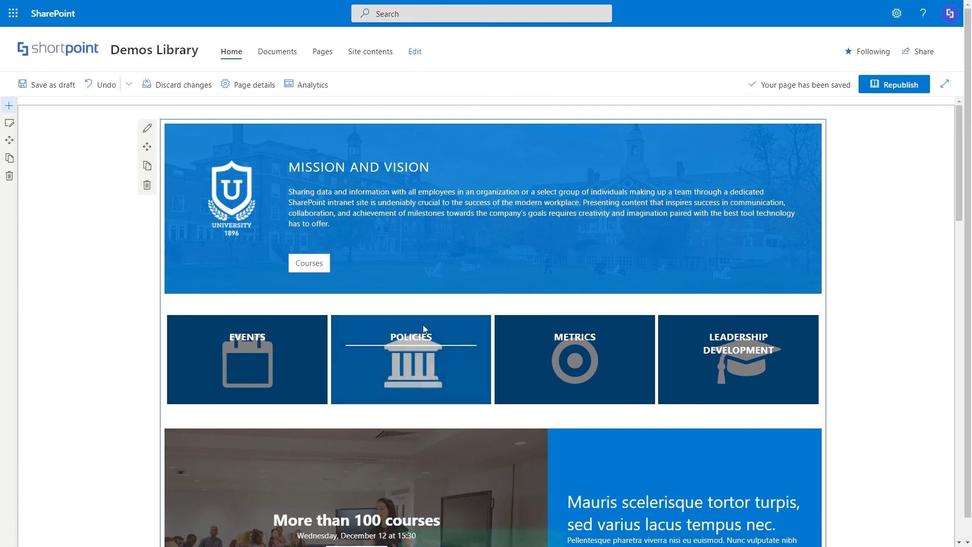
Reopen the web part for editing and discard the changes of that editing session
left_click(157, 130)
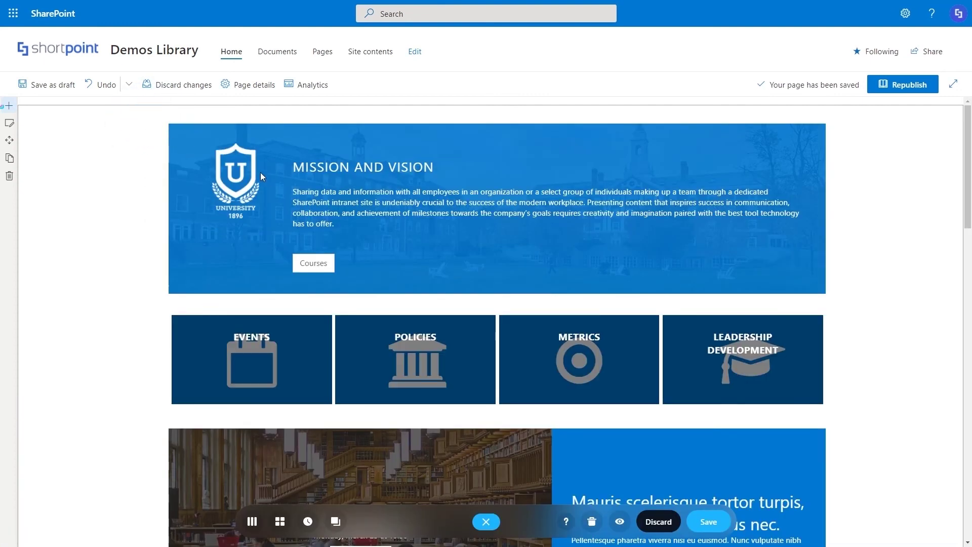
left_click(659, 522)
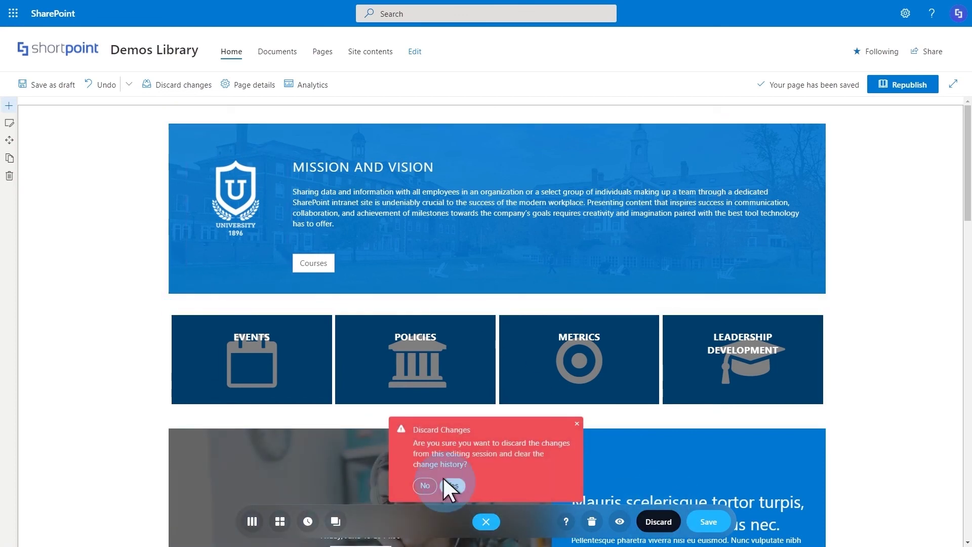
left_click(447, 485)
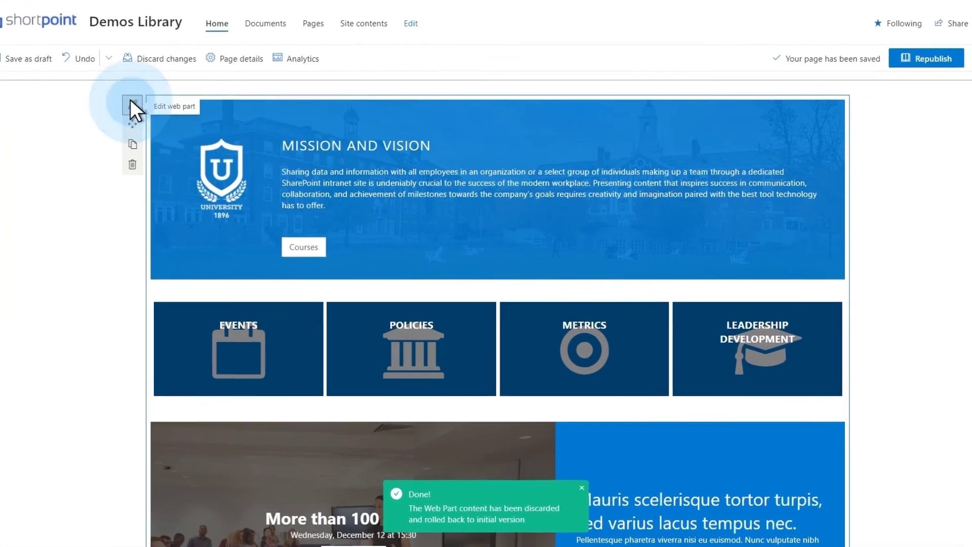
Open the web part for editing again and clear all of its content, confirming the removal
left_click(133, 105)
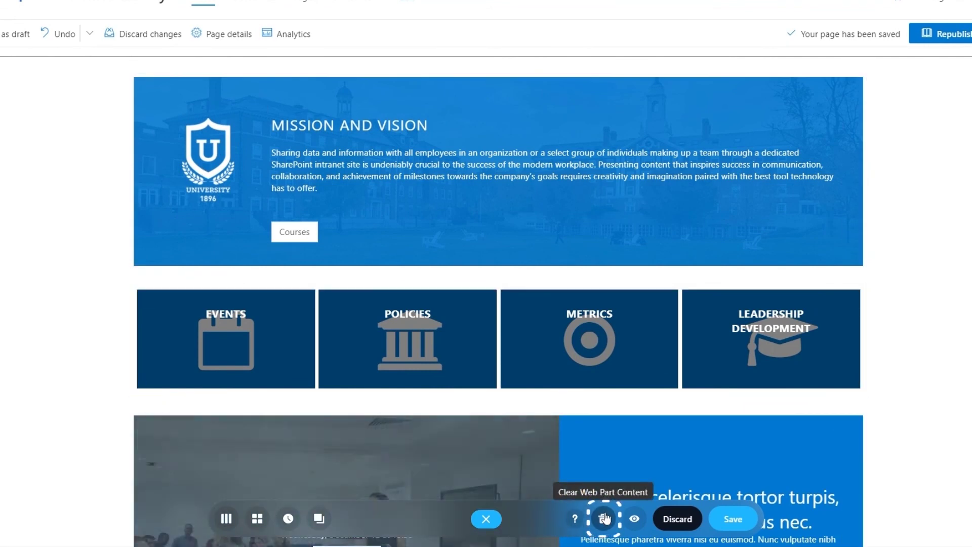
left_click(605, 517)
left_click(449, 480)
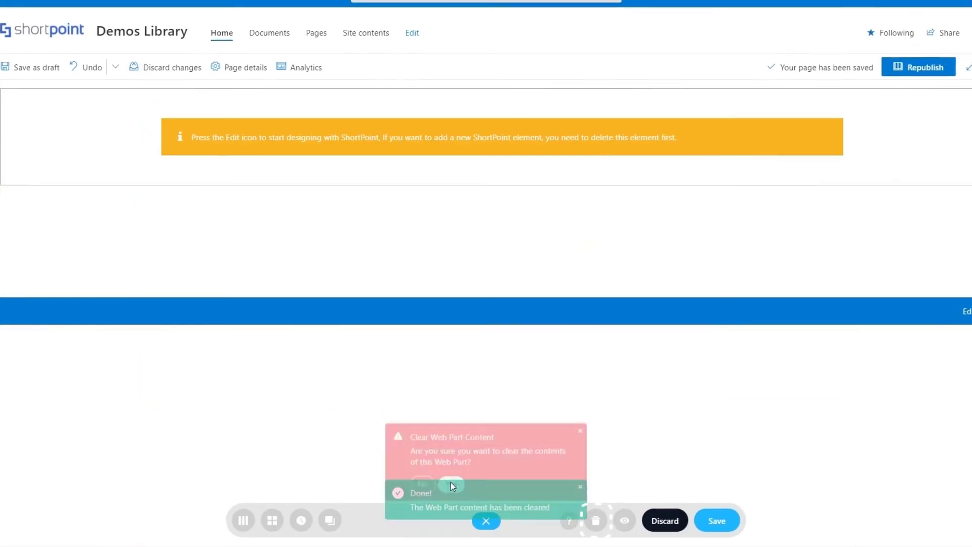